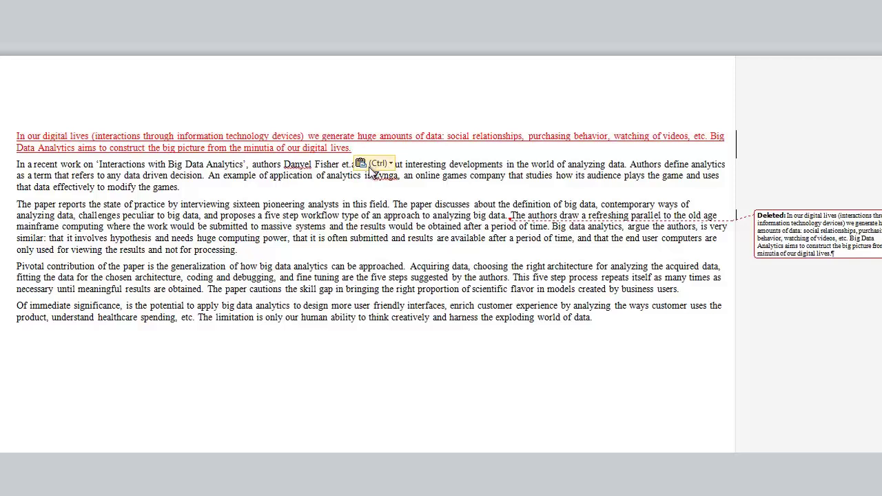
- Delete '(interactions through information technology devices)' and put a comma after 'lives'
left_click(90, 136)
left_click_drag(90, 136, 155, 136)
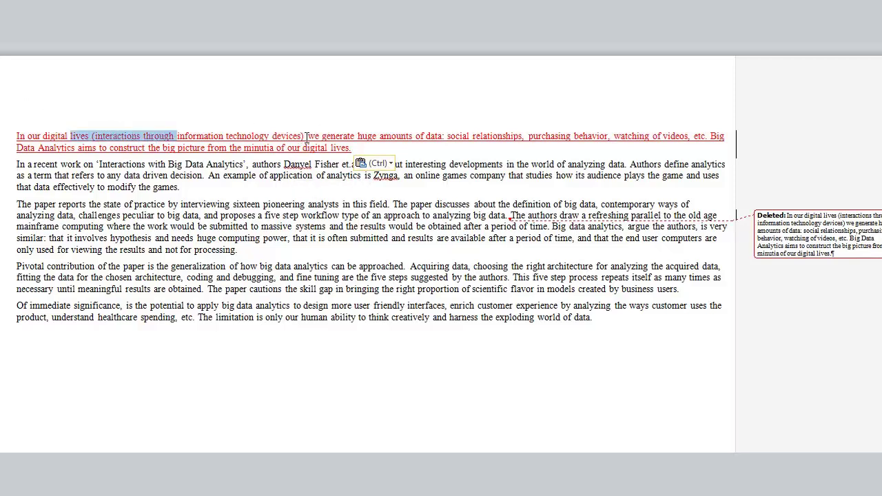
left_click_drag(307, 136, 91, 136)
key("Delete")
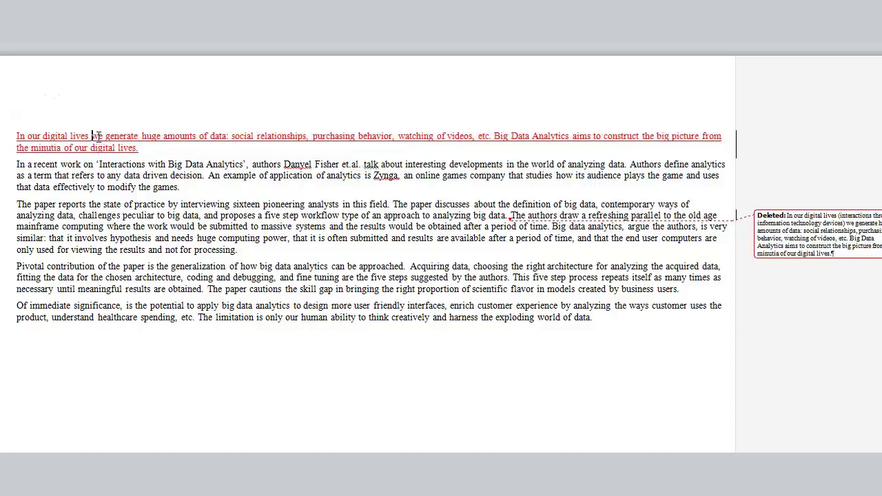
type(",")
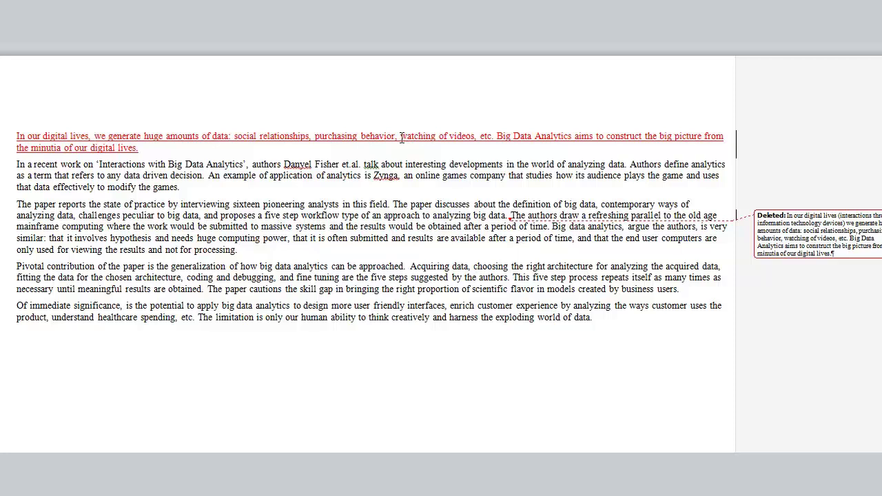
- Replace 'watching of videos, etc.' with 'and video watching'
left_click_drag(400, 136, 491, 137)
type("video")
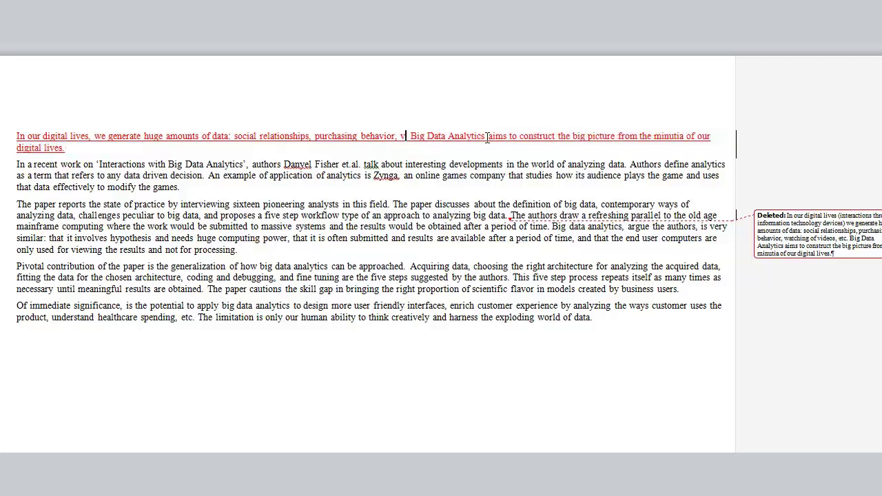
type(" wac.")
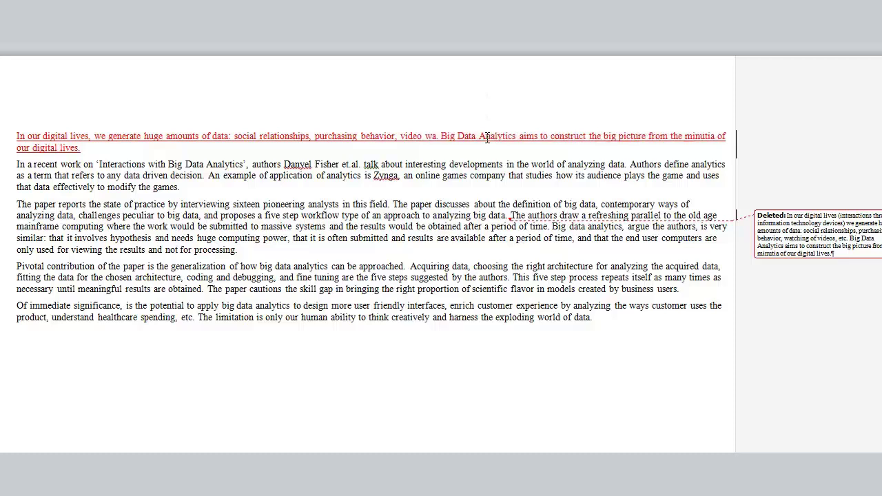
key("BackSpace")
key("BackSpace")
type("tching")
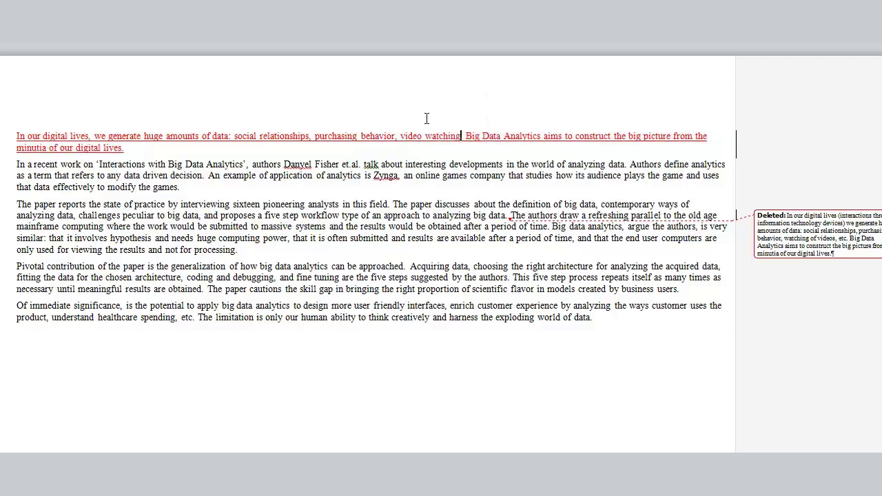
left_click(402, 137)
type("and")
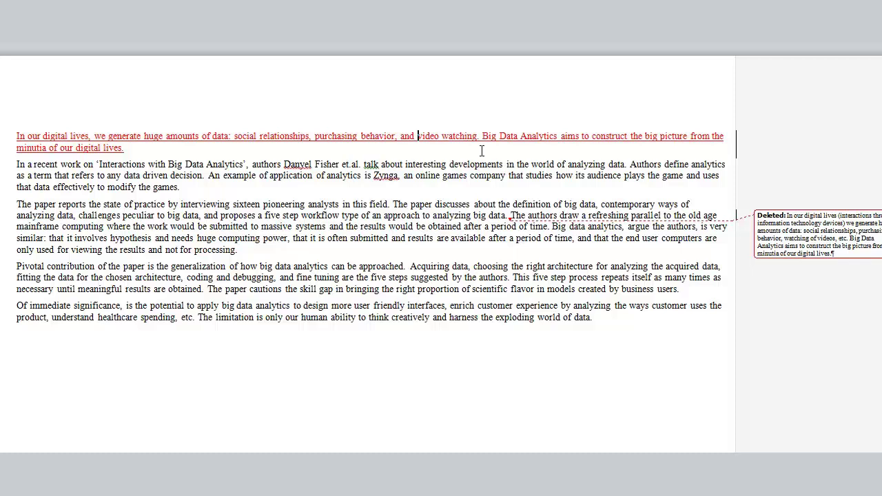
- Replace the Big Data Analytics sentence with 'Companies are analyzing these data'
left_click(483, 138, "ctrl")
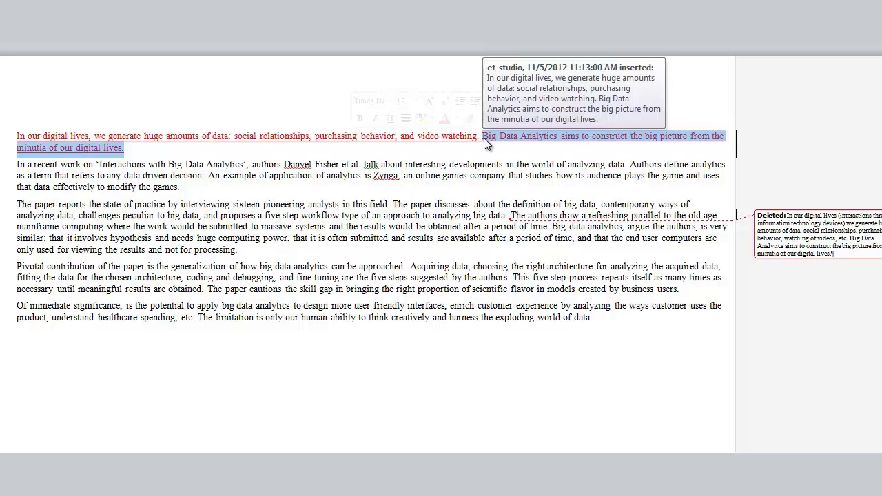
type("Compan")
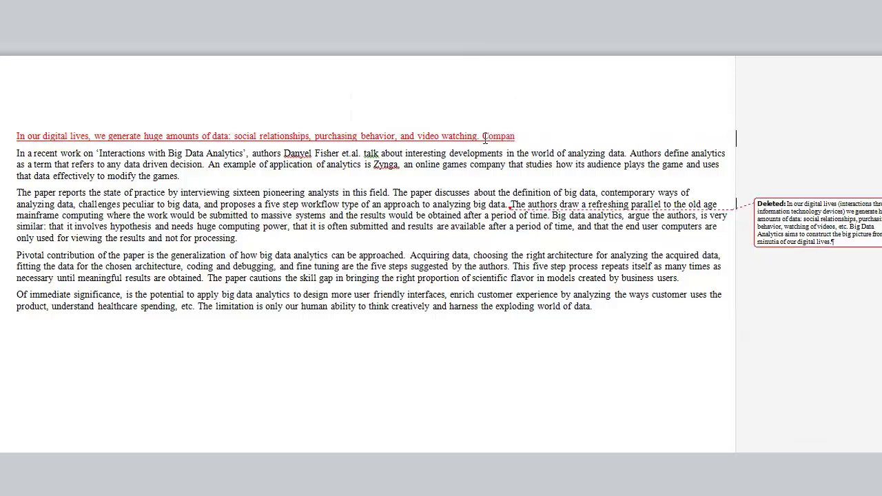
type("ies are analyzing")
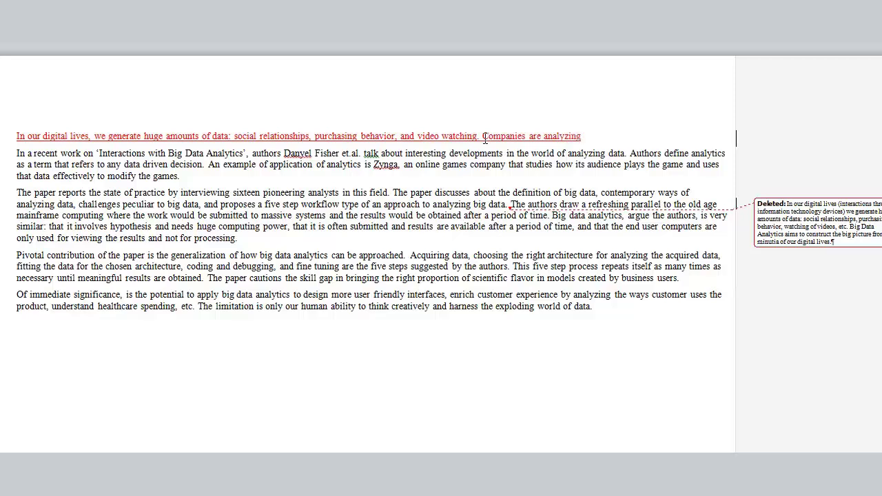
type(" these data")
left_click_drag(125, 165, 203, 166)
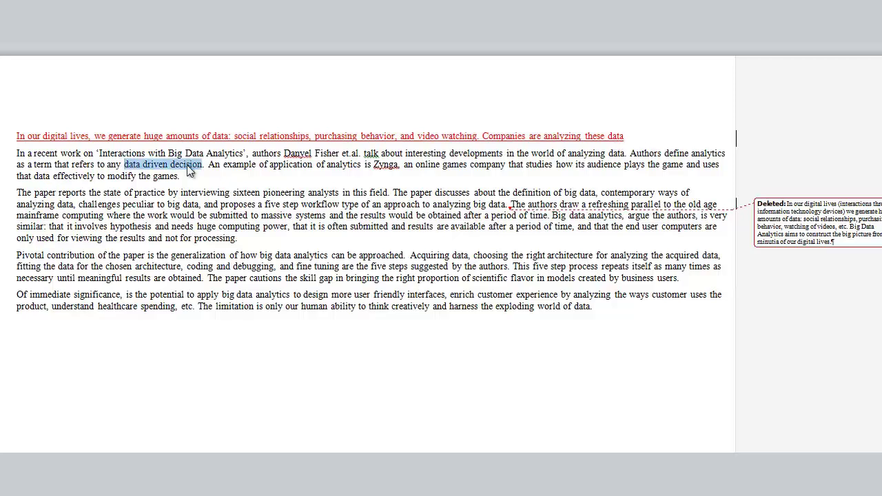
left_click(202, 175)
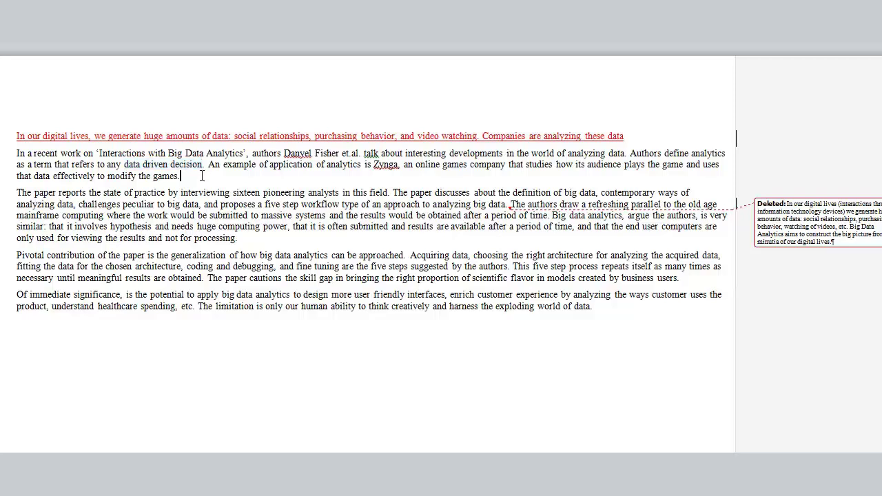
- Continue it with 'and using them to drive decisions, a practice called "big data analytics."', fixing typos
left_click(632, 135)
type("and using them")
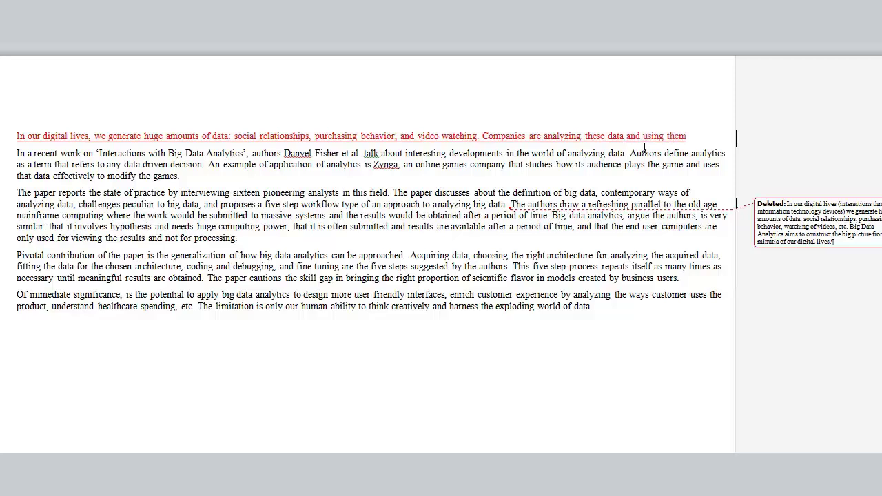
type(" to drive decisions.")
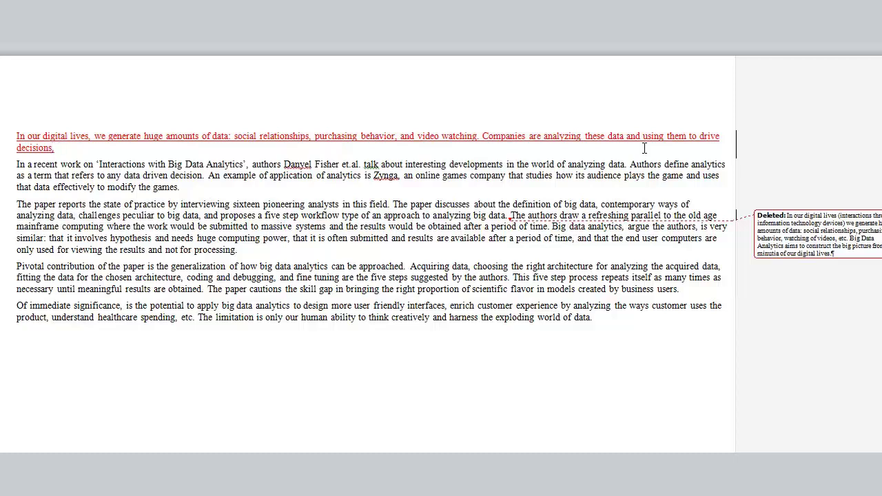
type(", a p")
type("ractice c")
type("alled \"bid")
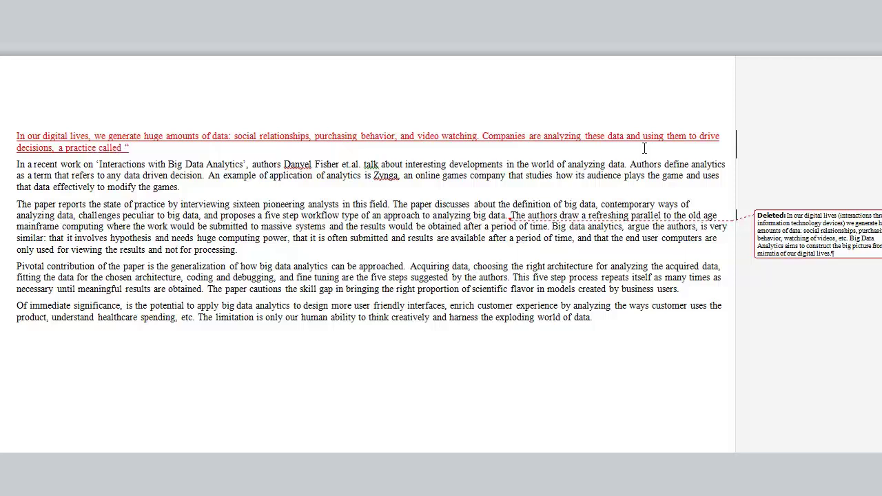
type(" data analytixc")
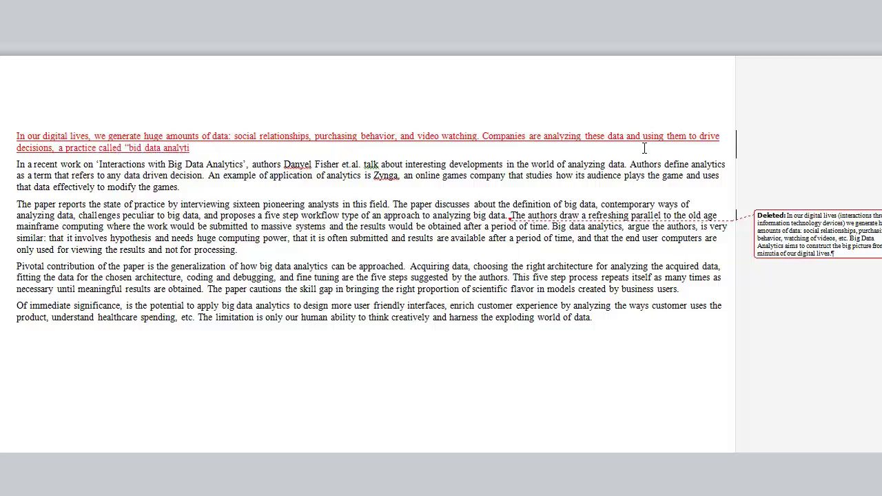
key("BackSpace")
key("BackSpace")
type("cs.\"")
left_click(137, 147)
key("Delete")
type("g")
- Move the Zynga example sentence from the second paragraph to after the opening paragraph
left_click(211, 177, "ctrl")
key("ctrl+c")
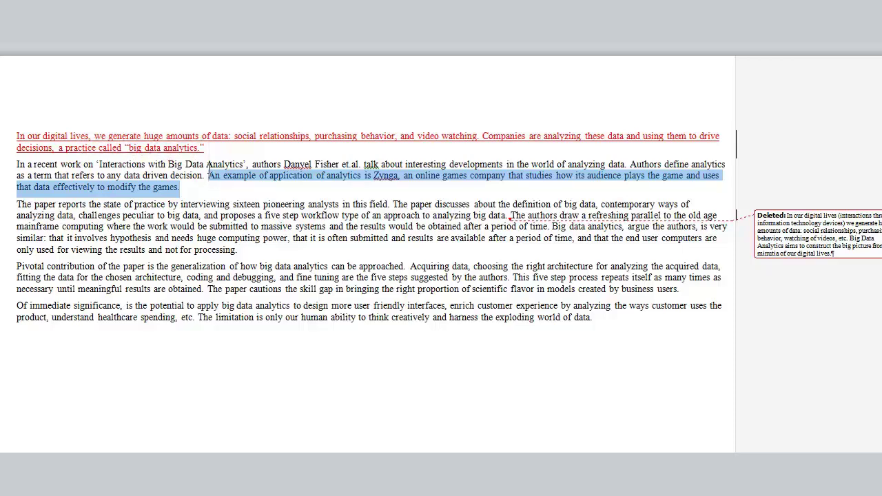
key("Delete")
key("ctrl+v")
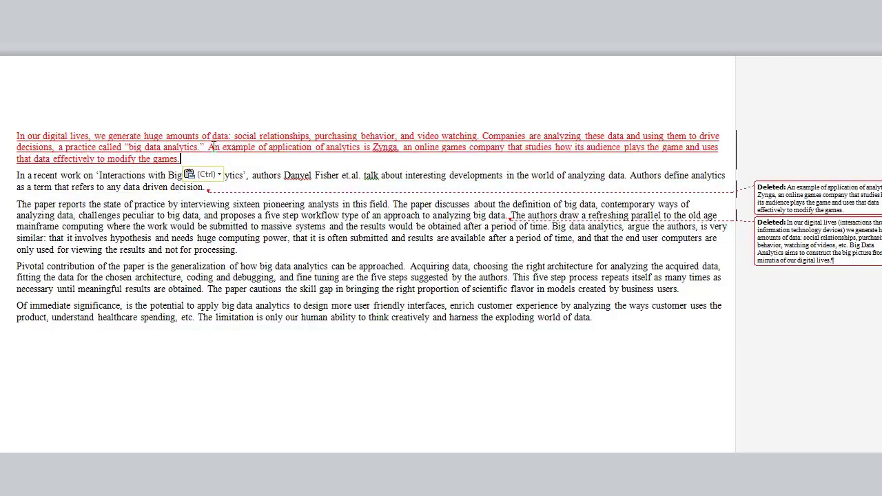
- Reword its start to 'For example, the online company' and delete 'an online games company that'
left_click_drag(208, 146, 371, 150)
type("For example, ")
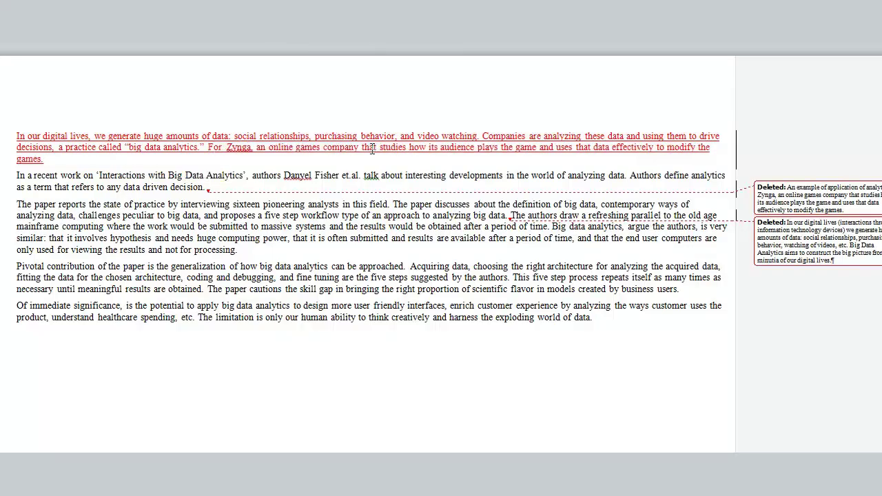
type("the online compan")
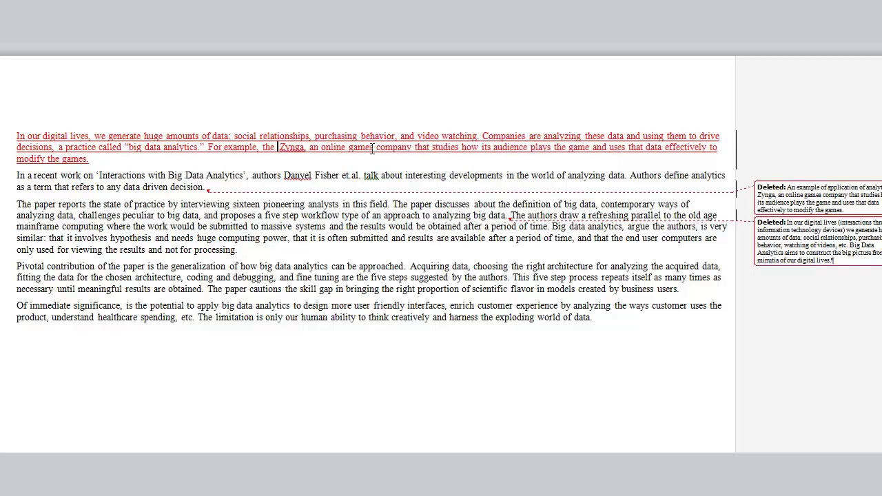
type("y")
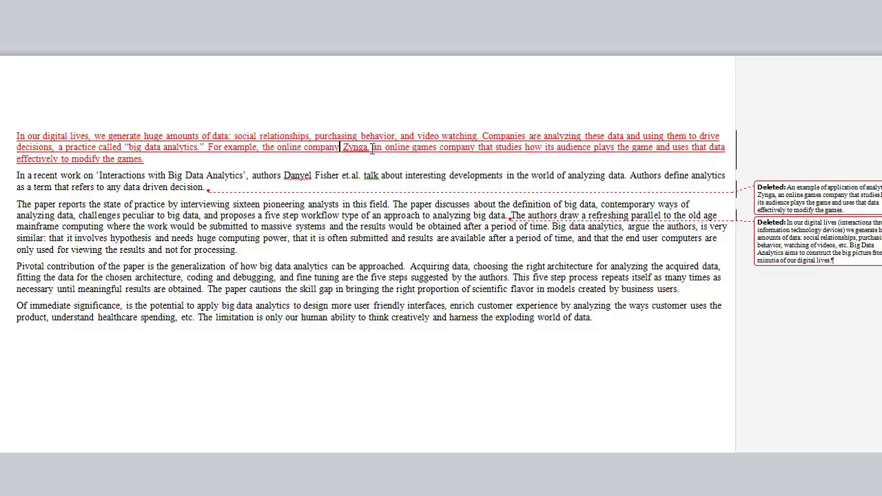
left_click_drag(373, 147, 494, 146)
key("BackSpace")
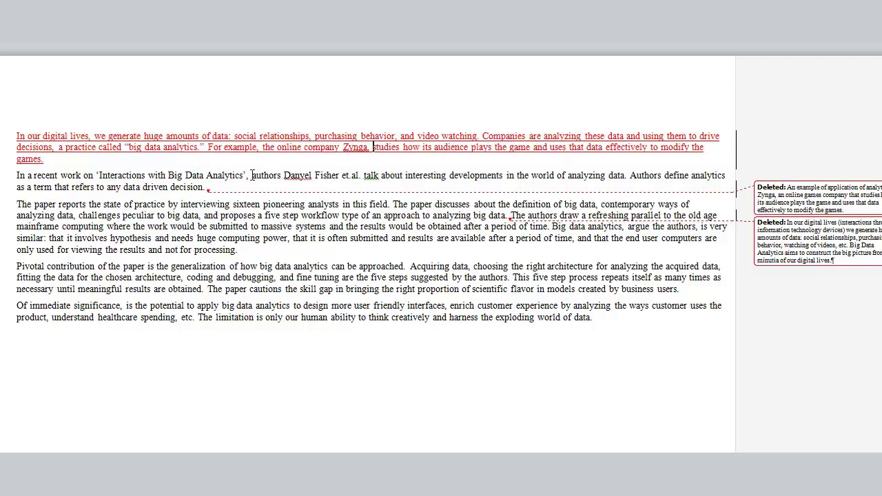
- Delete 'authors' before the author's name and replace 'et.al.' with 'and colleagues'
left_click_drag(252, 175, 286, 178)
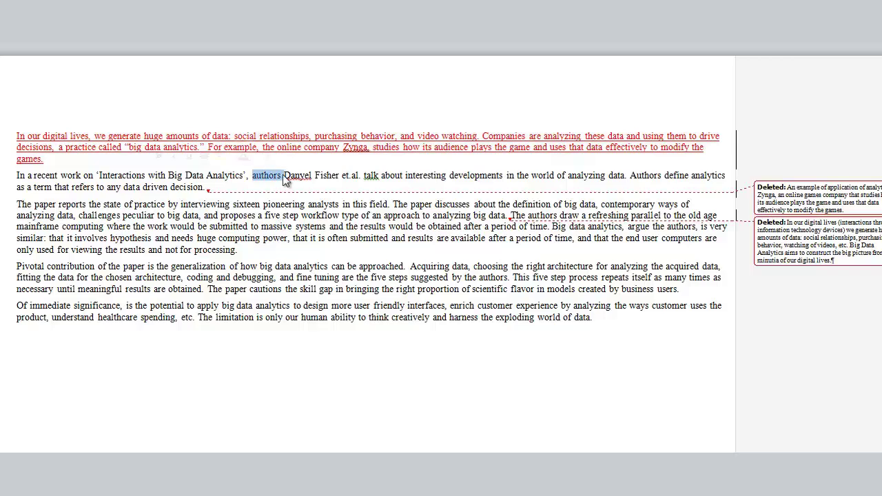
key("Delete")
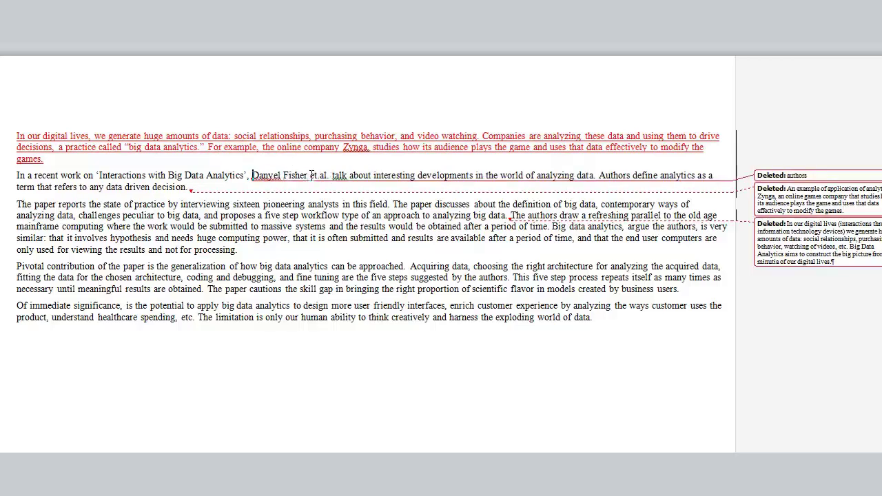
left_click_drag(311, 175, 329, 177)
type("and colleagues")
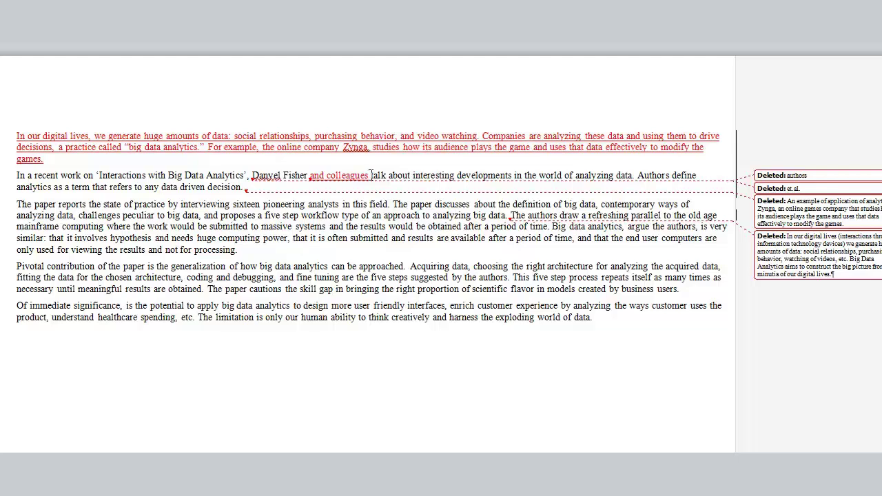
left_click_drag(371, 175, 374, 184)
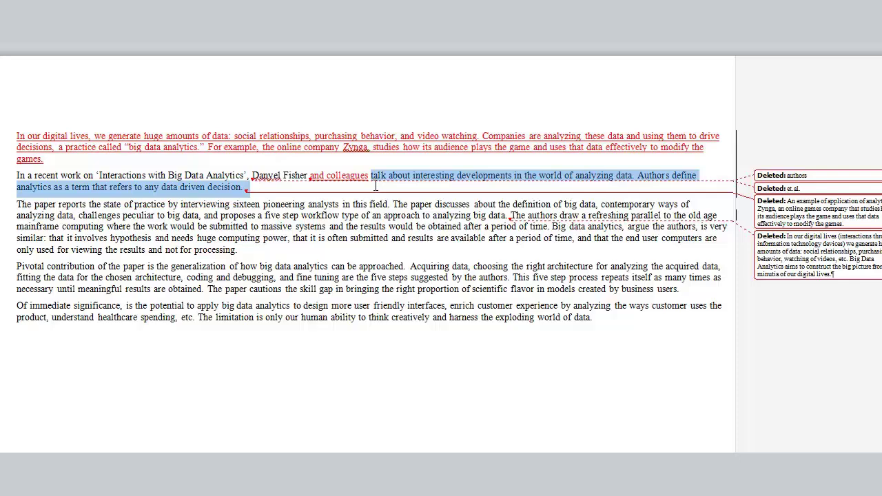
- Delete the definition text to join the paragraphs, and reword it to 'review the state of the field'
key("Delete")
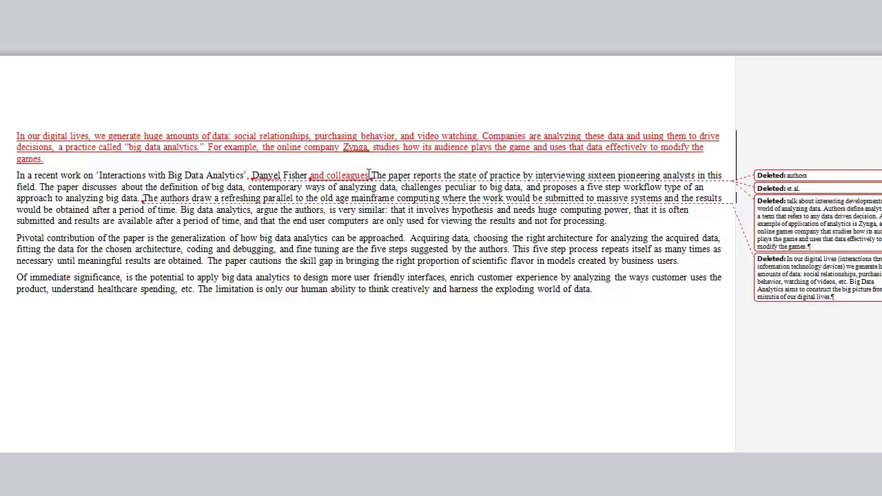
left_click_drag(371, 175, 441, 175)
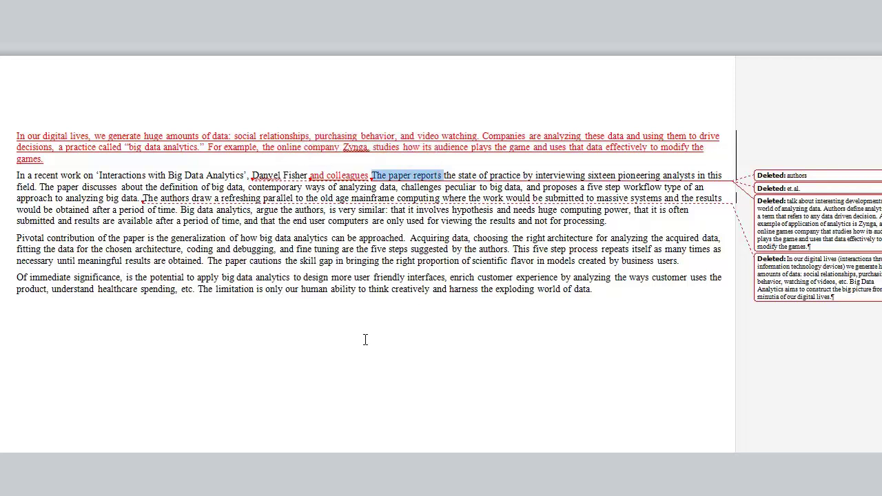
type("review")
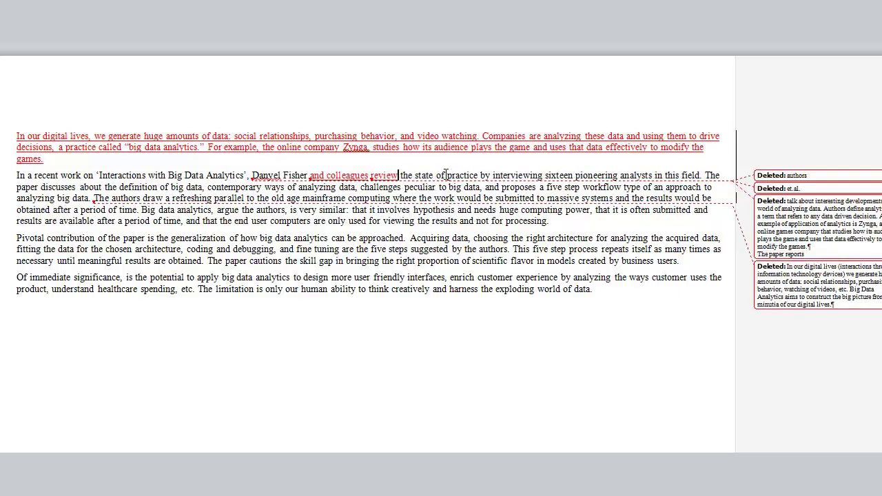
left_click_drag(446, 176, 477, 177)
type("the field")
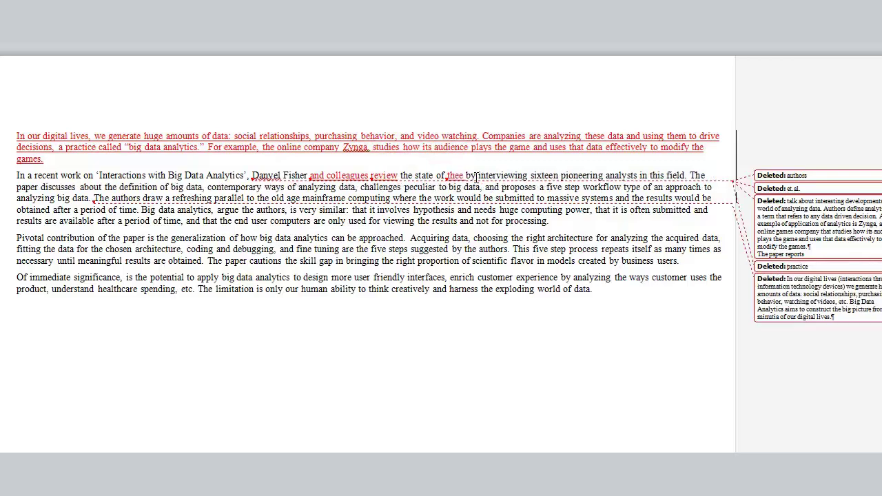
key("Delete")
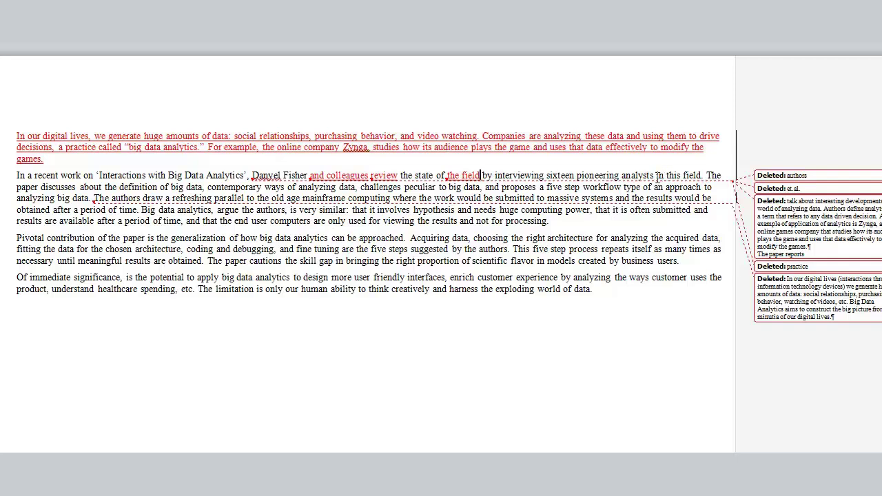
- Delete ' in this field' and insert 'by big data' before 'analysts'
left_click_drag(656, 175, 697, 176)
key("Delete")
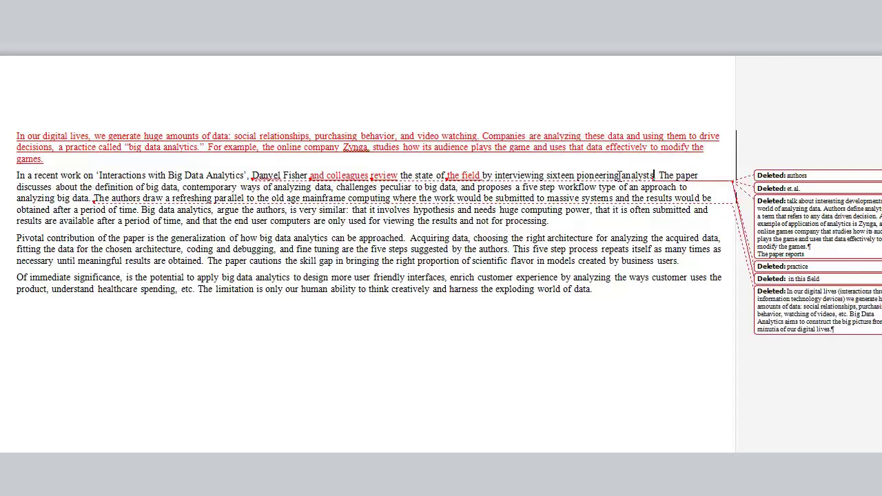
left_click(621, 176)
type("by ig data")
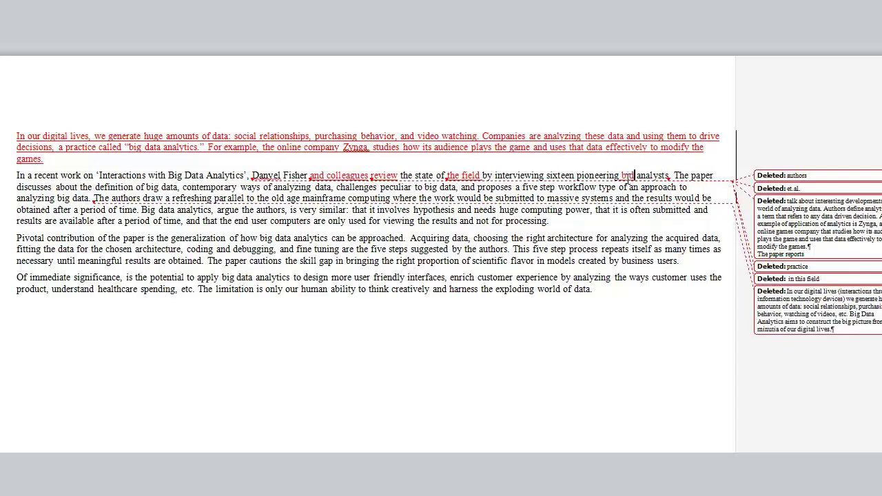
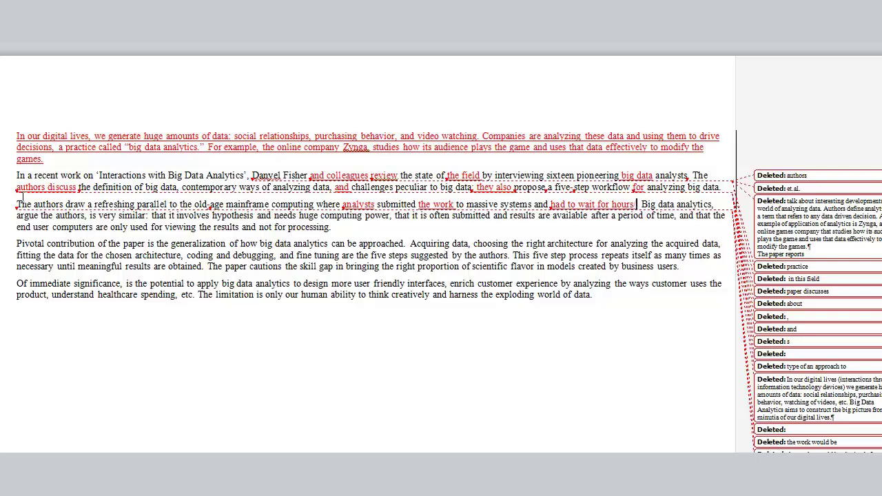
- Complete the sentence with '/days/weeks to obtain results' and highlight 'hours/days/weeks' in yellow
type("ks.")
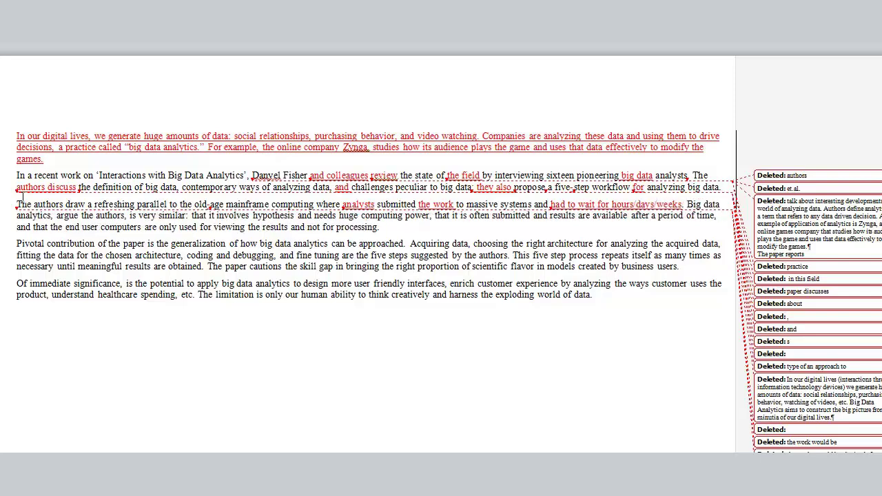
type(" to obtain results")
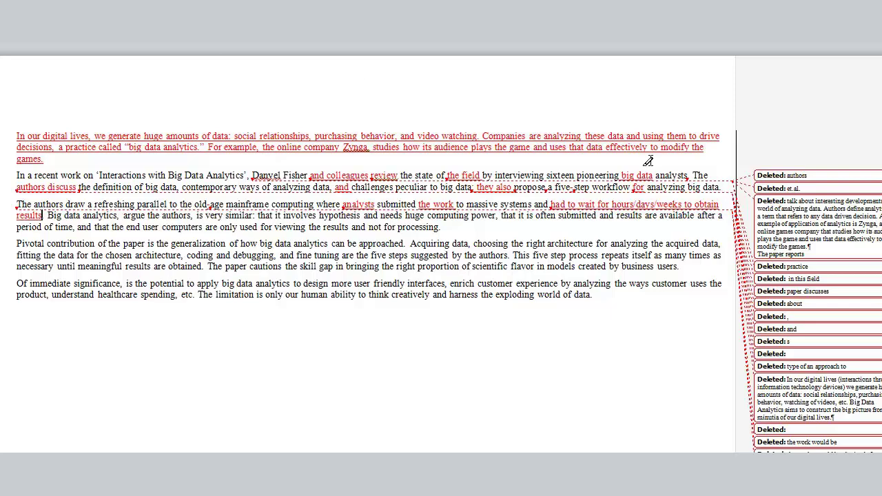
mouse_move(614, 204)
left_click_drag(612, 204, 682, 205)
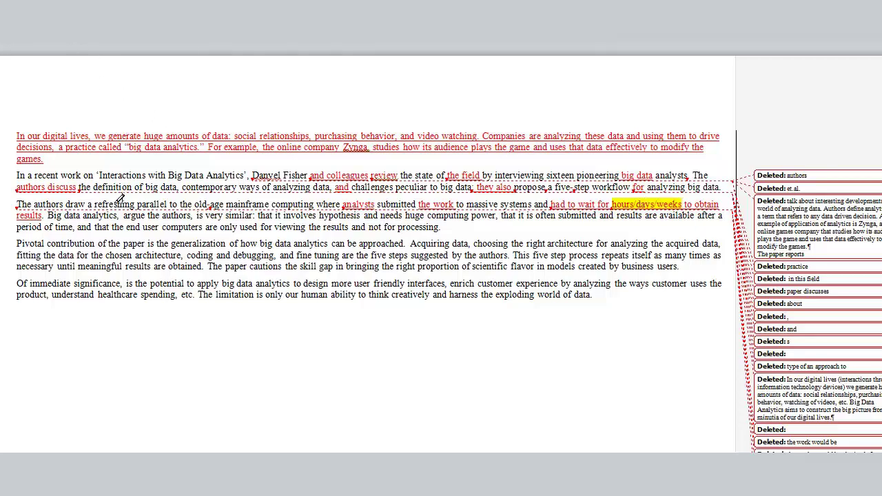
left_click(51, 219)
left_click(46, 215)
- Change 'Big' to 'With big' and replace the hypothesis phrase and 'needs' with 'the analyses require'
key("Delete")
type("With ")
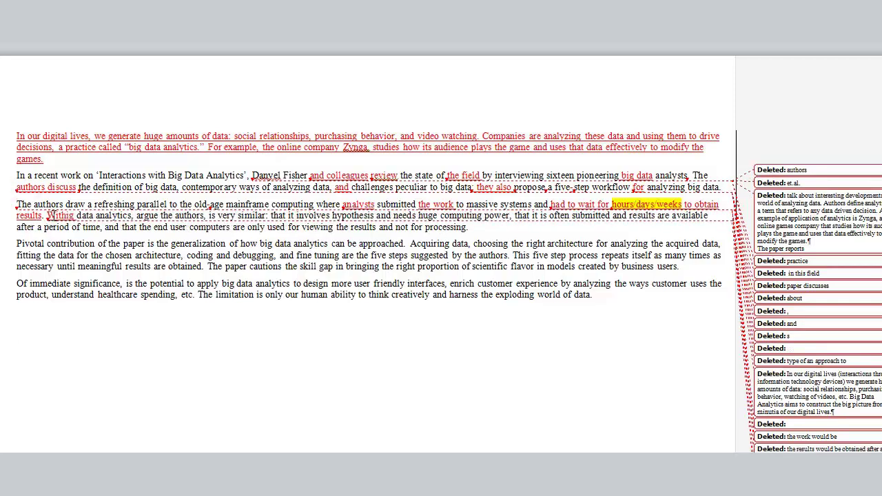
type("b")
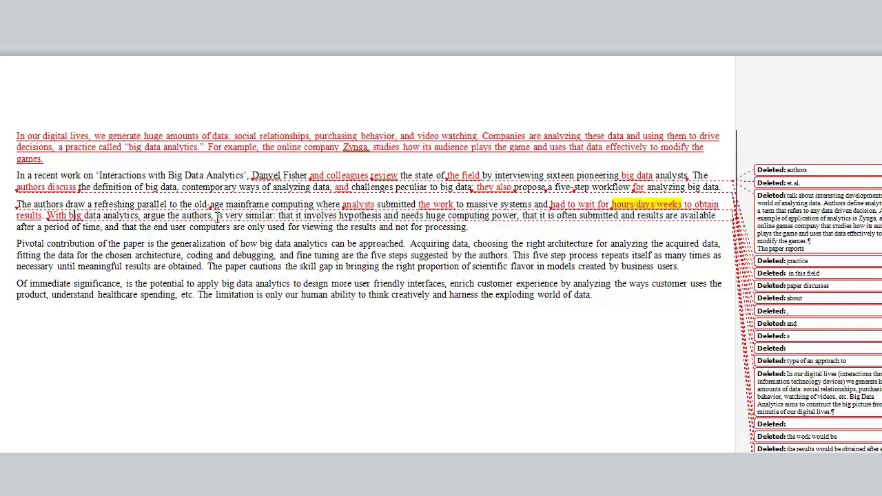
left_click_drag(216, 215, 390, 215)
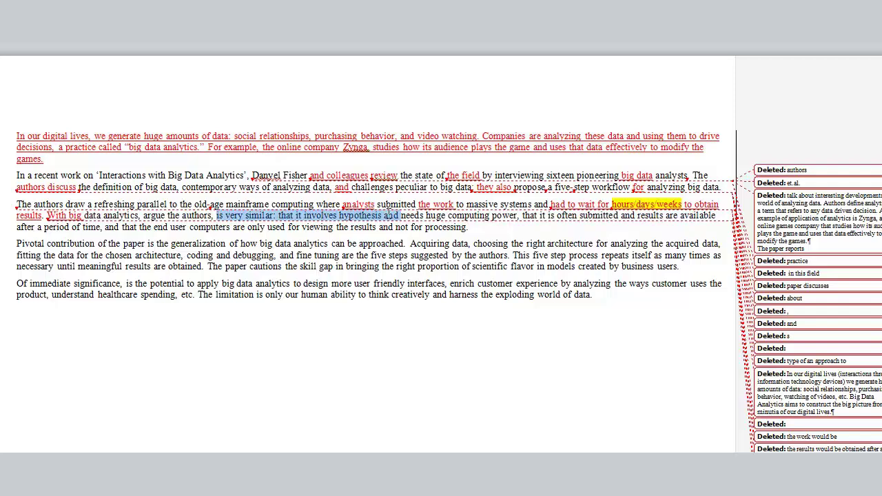
type("the analy")
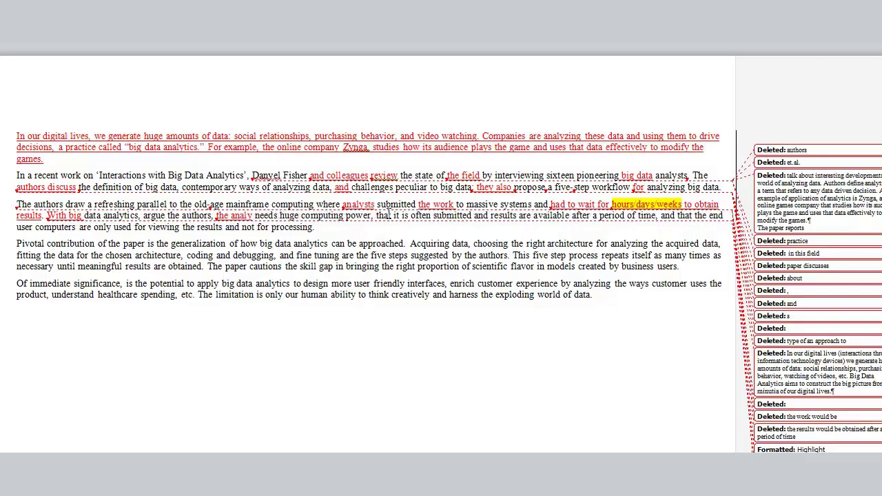
type("ses")
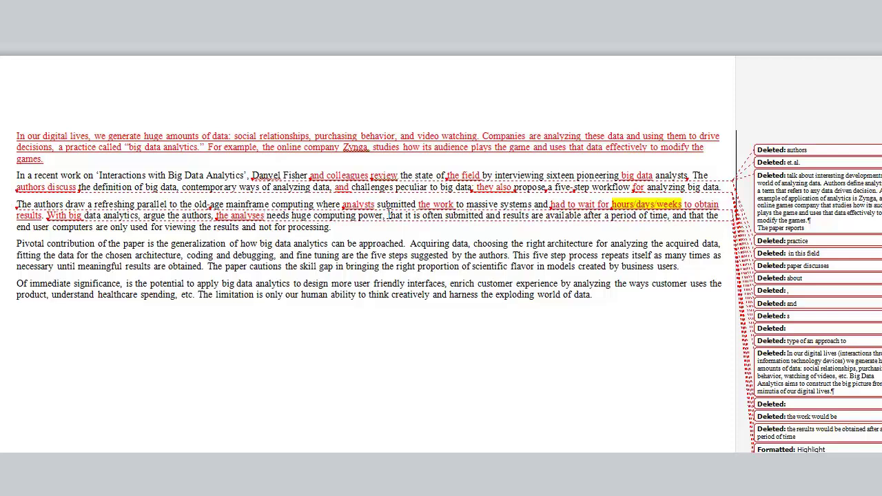
type("require")
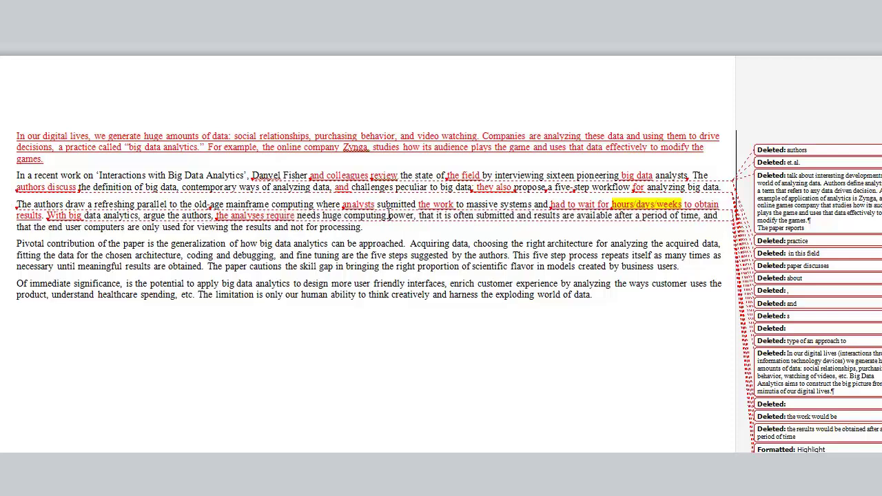
double_click(309, 216)
key("Delete")
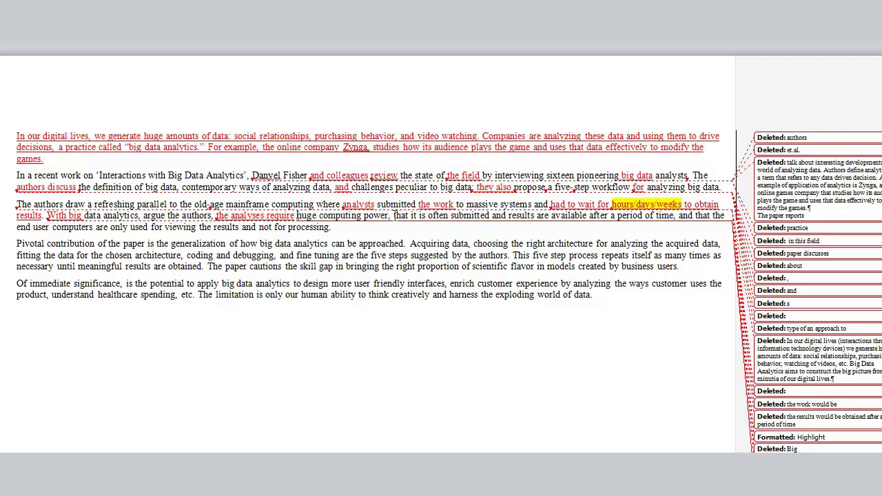
- Reword the rest to 'so scientists must submit the results to a super-computer and wait for the results'
left_click_drag(395, 215, 480, 218)
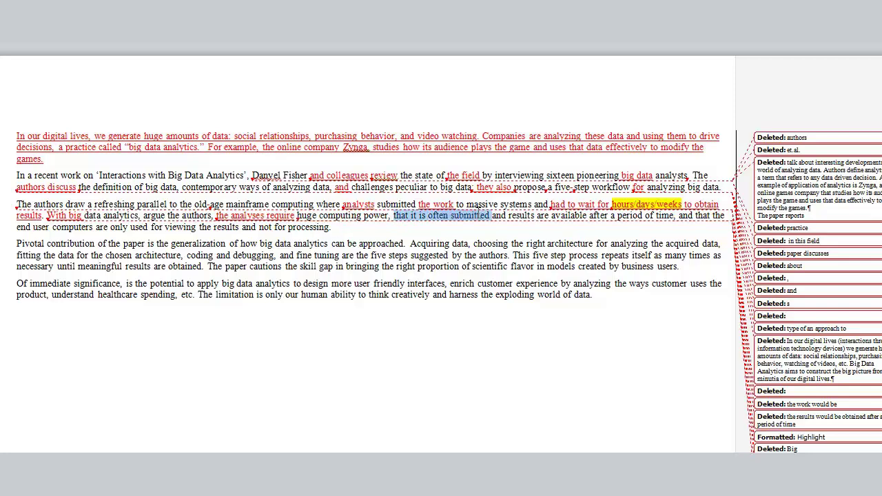
type("so scientists ")
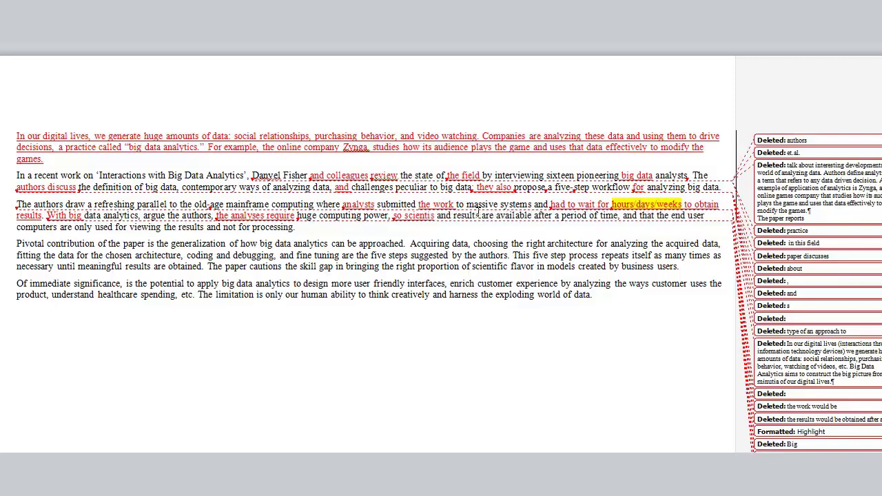
type("must submit")
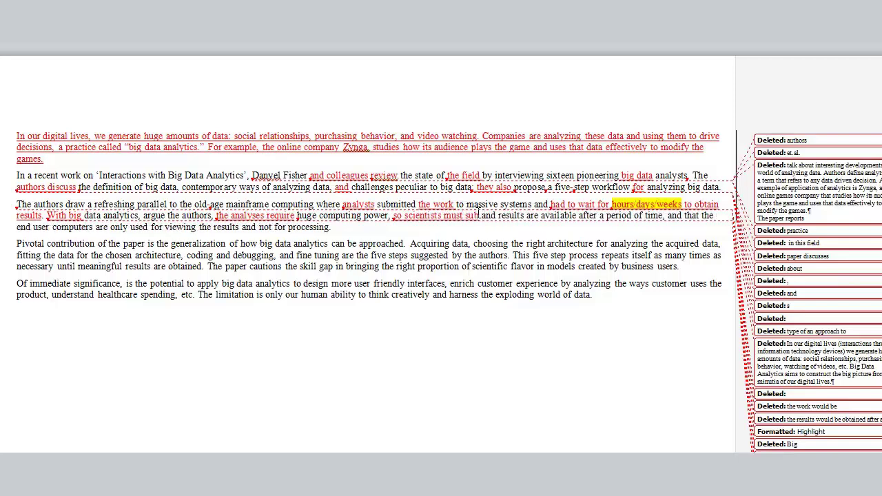
left_click_drag(514, 216, 495, 215)
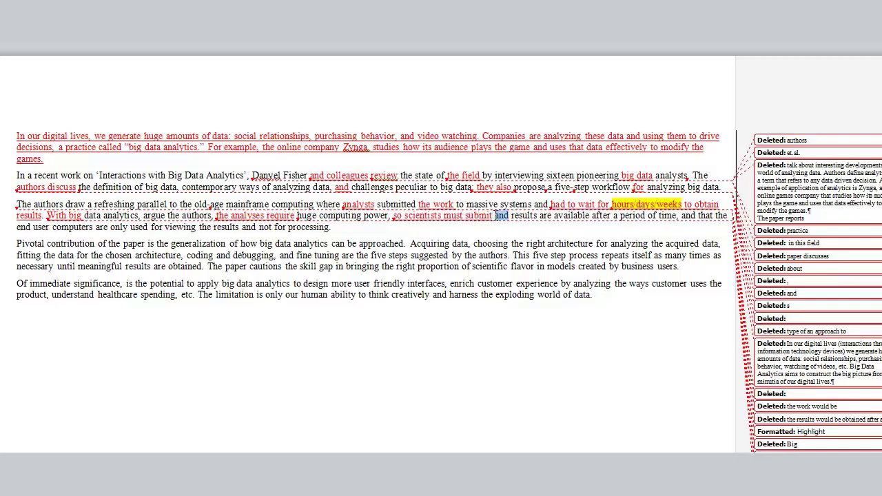
type("the")
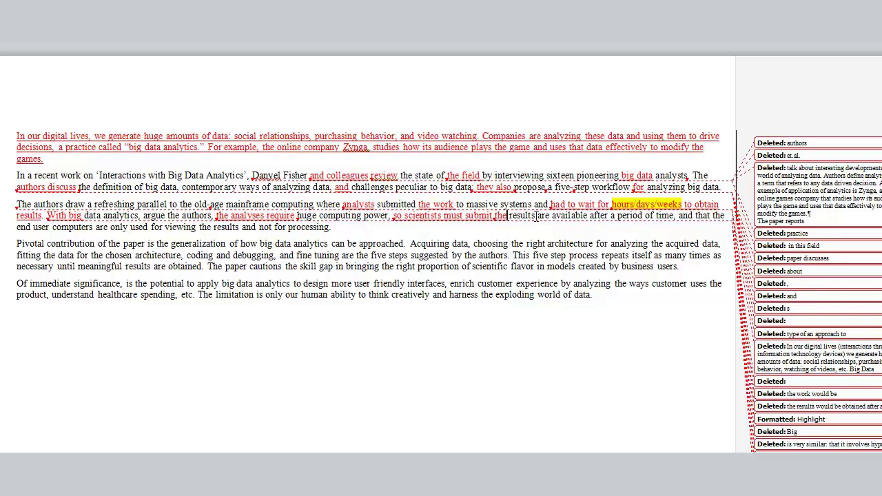
left_click(537, 216)
type("t")
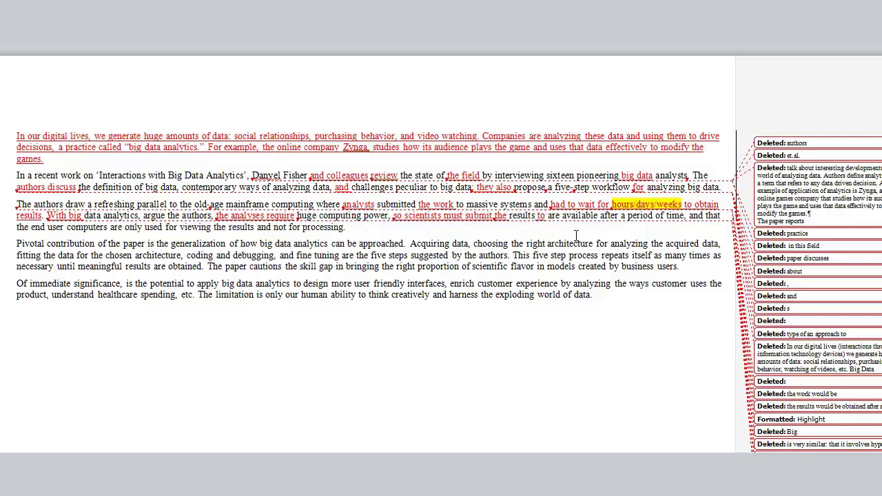
type("o a super-computer a")
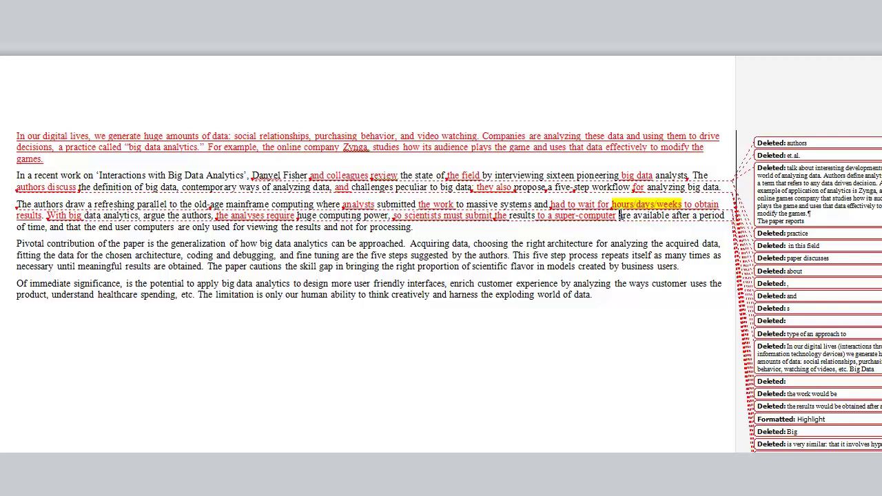
left_click_drag(619, 215, 46, 232)
type("and wai")
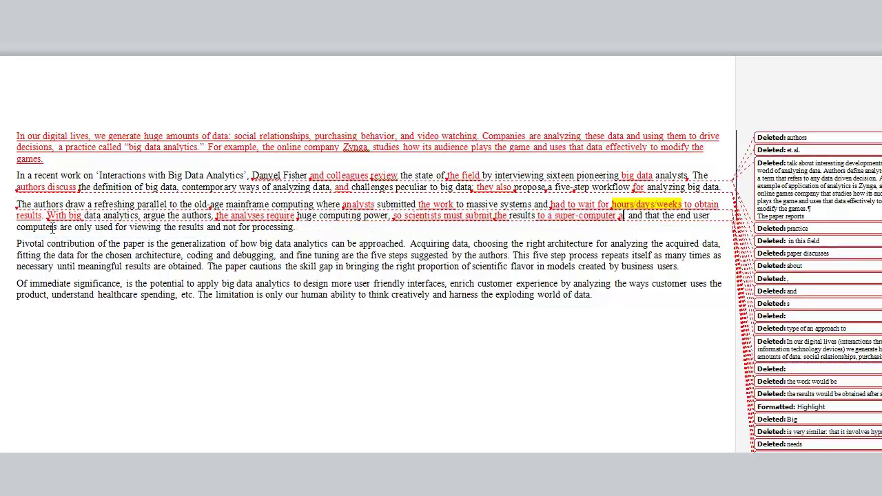
type("t for the results.")
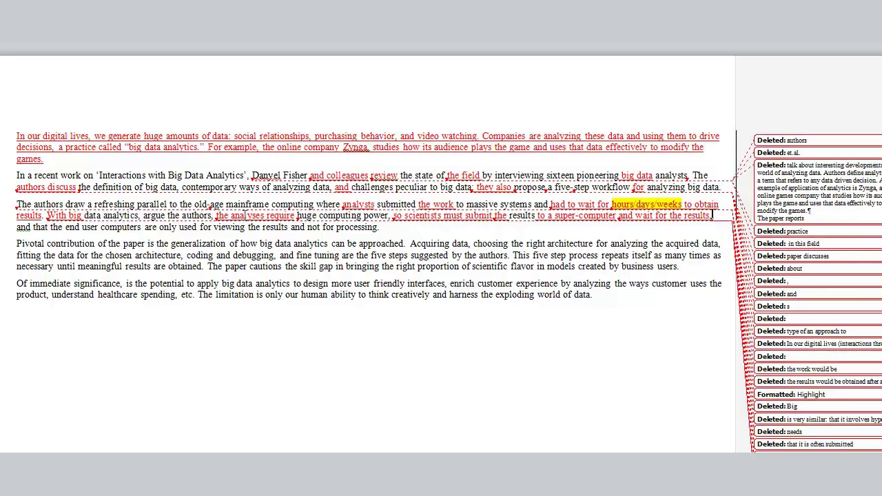
- Delete 'and that the' and capitalise 'End' in the third paragraph
left_click_drag(65, 227, 17, 227)
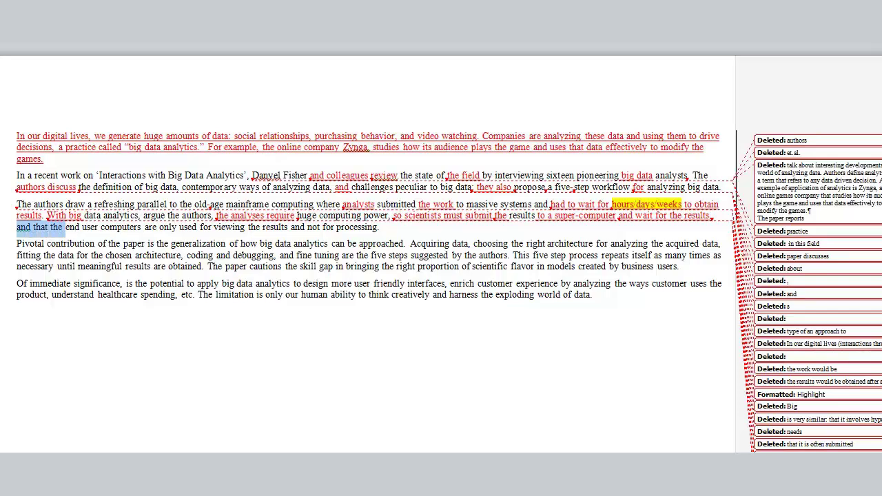
left_click(70, 233)
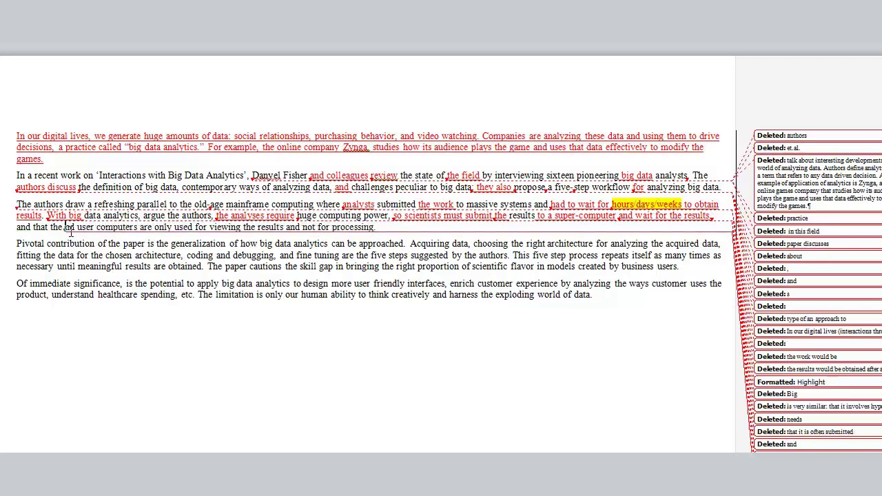
key("BackSpace")
key("BackSpace")
key("BackSpace")
key("BackSpace")
key("BackSpace")
key("BackSpace")
key("BackSpace")
key("BackSpace")
key("BackSpace")
key("BackSpace")
key("BackSpace")
key("BackSpace")
key("BackSpace")
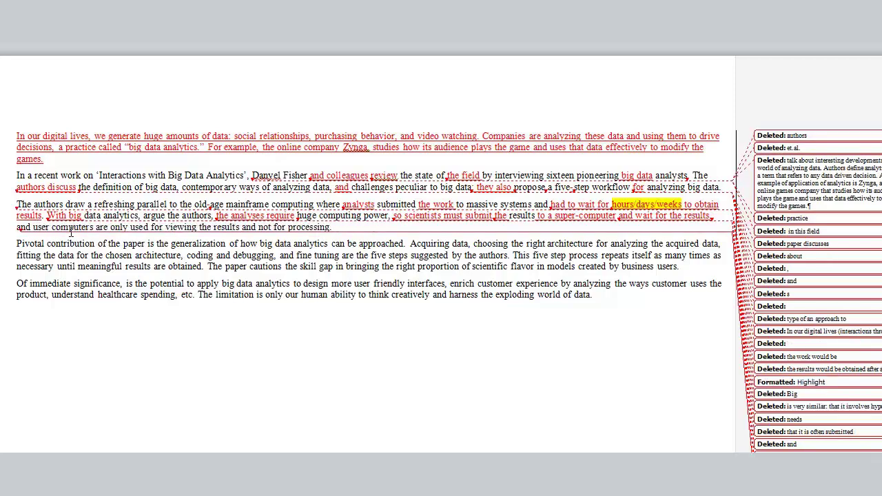
key("BackSpace")
type("E")
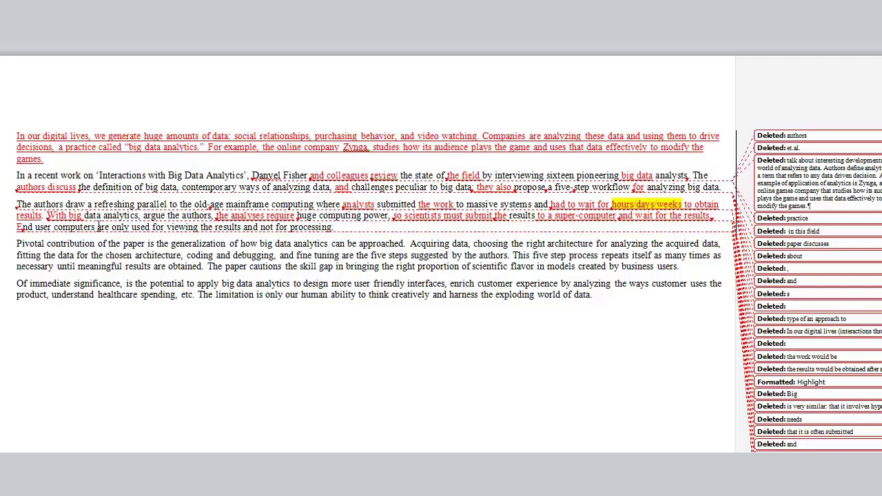
- Replace the sentence end with 'display but do not process the results.' and add 'WHAT IMPLICATIONS DOES THIS PARALLEL HAVE?'
left_click_drag(98, 227, 332, 228)
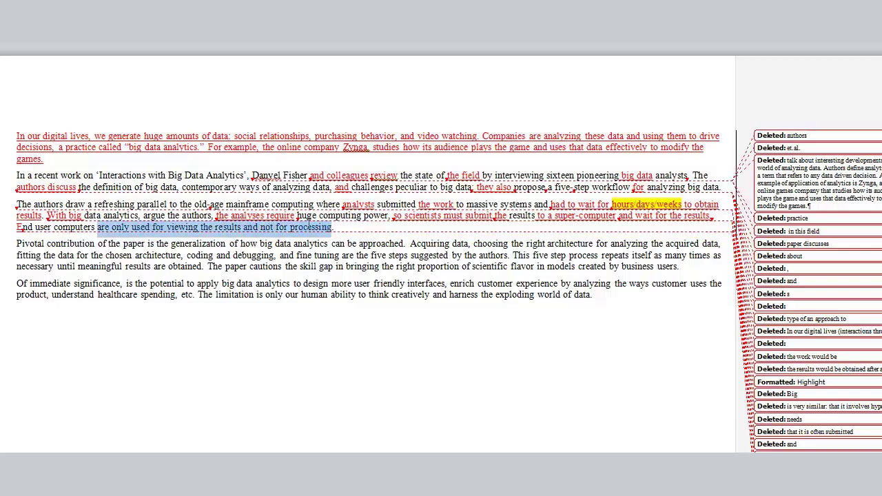
type("display but do")
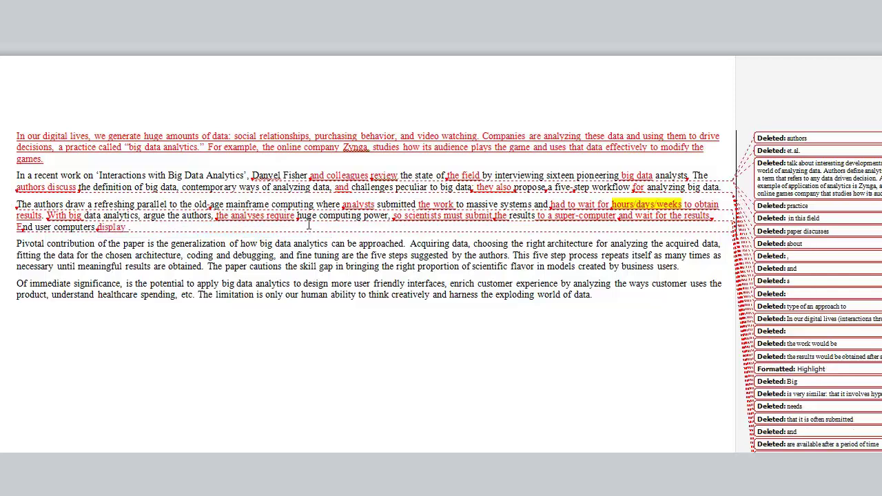
type(" not pro")
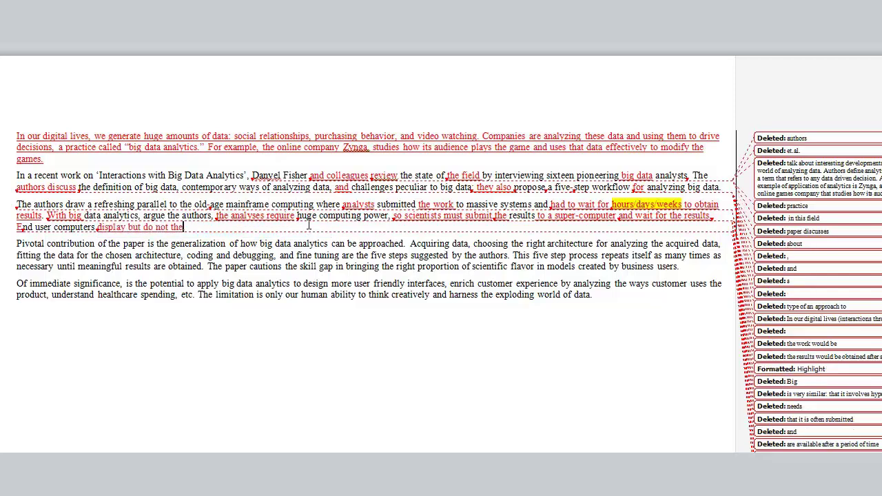
type("cess the results")
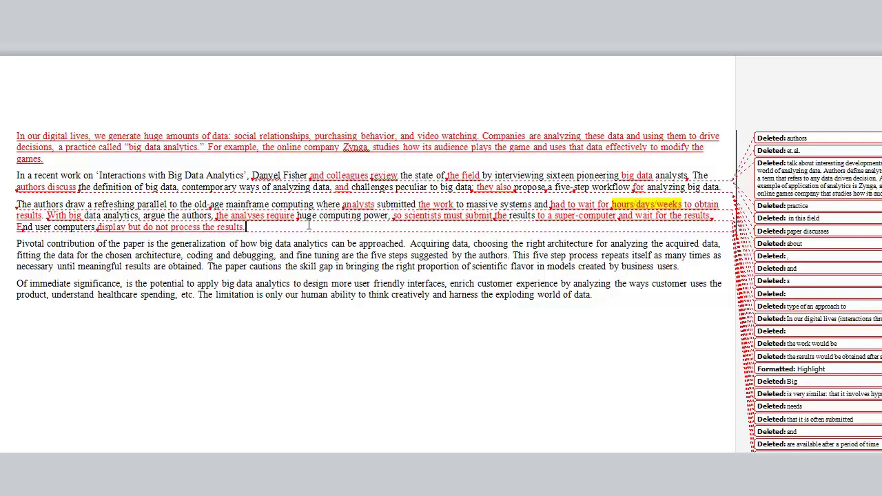
type(".")
type("WHAT IMPLICATIONS DOES")
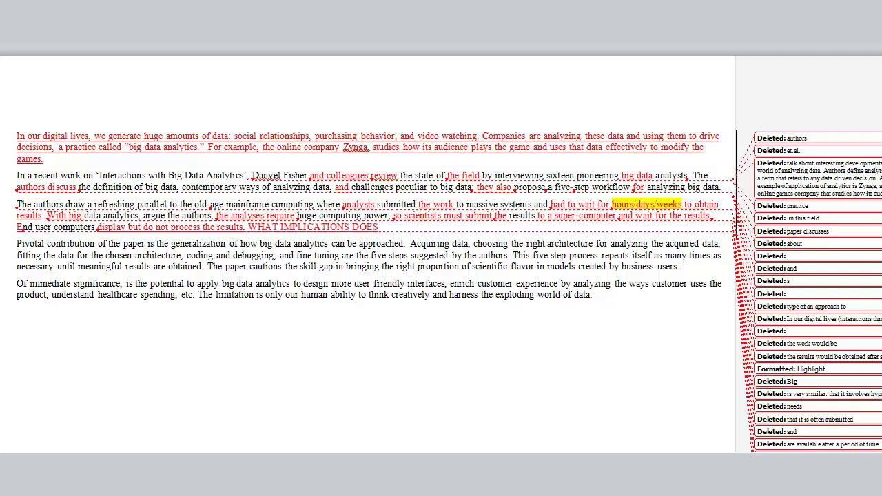
type(" THIS PARALLEL HAVE?")
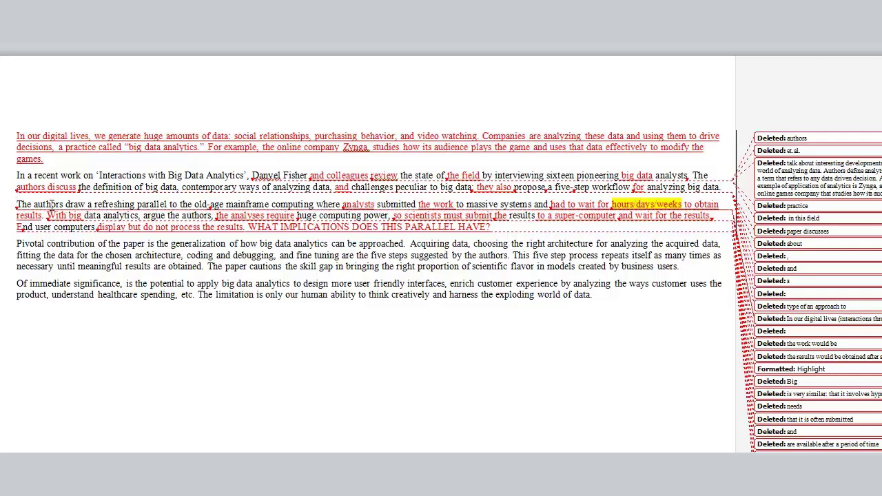
mouse_move(17, 204)
left_mouse_down()
mouse_move(494, 216)
mouse_move(496, 229)
left_mouse_up()
- Insert 'pivotal' before 'five-step workflow' and select the fourth paragraph's 'Pivotal contribution' sentence
left_click(499, 230)
mouse_move(476, 186)
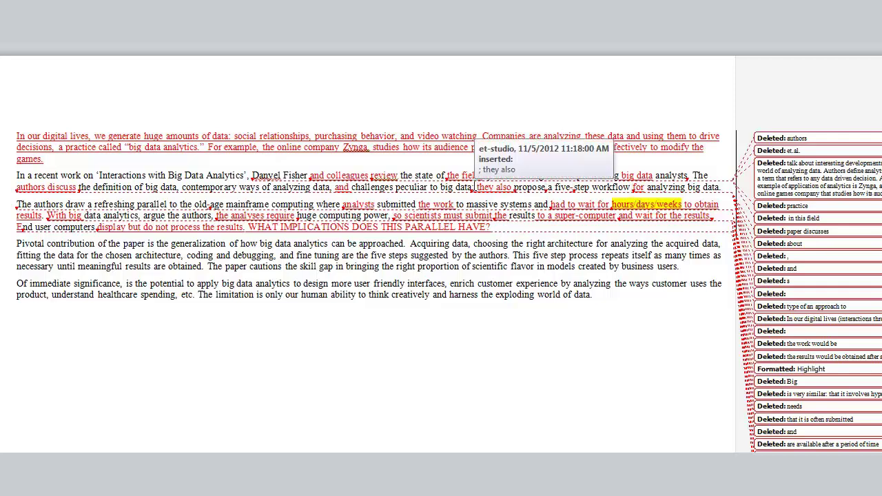
left_click(554, 187)
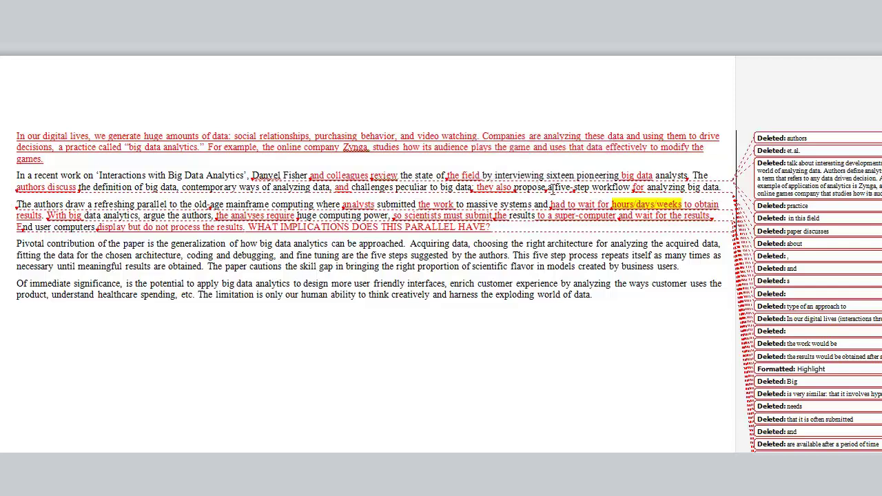
type("pivo")
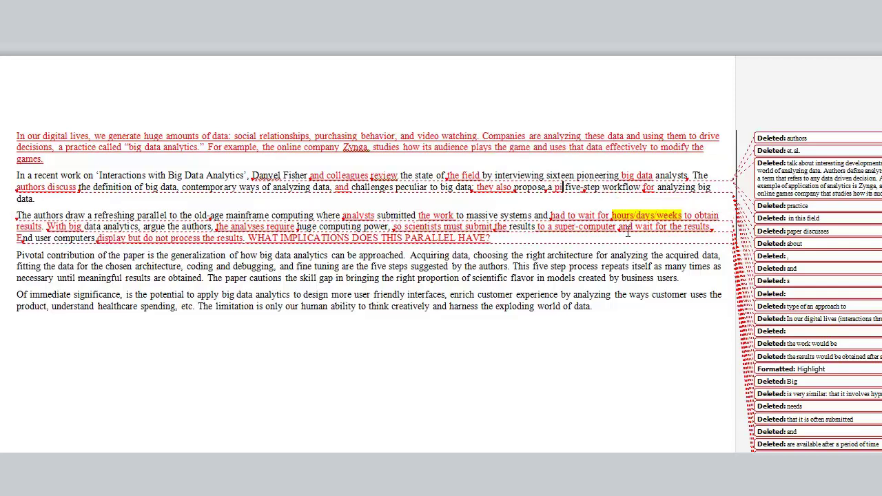
type("tal")
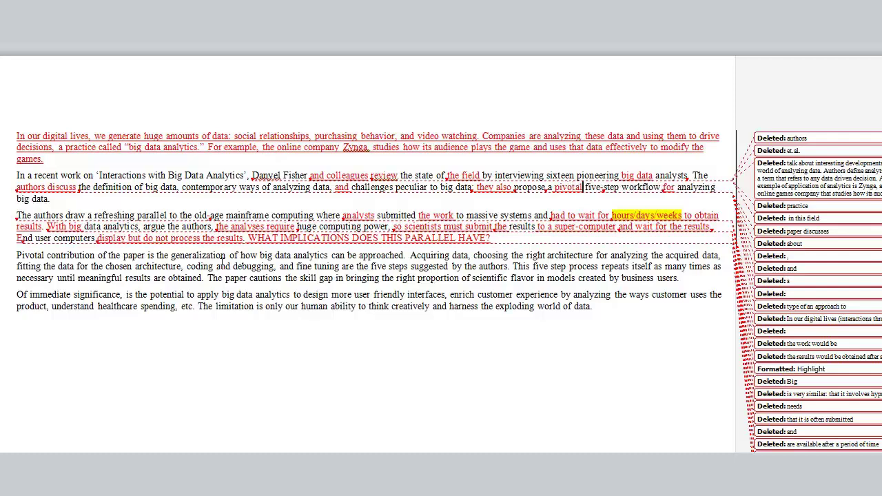
left_click_drag(16, 255, 409, 256)
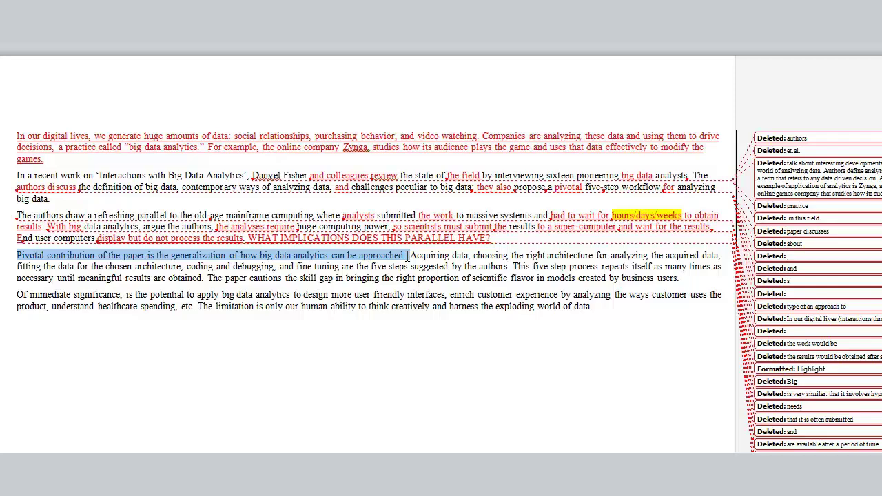
- Replace the opening sentence with 'The authors propose a general, five-step approach for big data analytics:'
key("Delete")
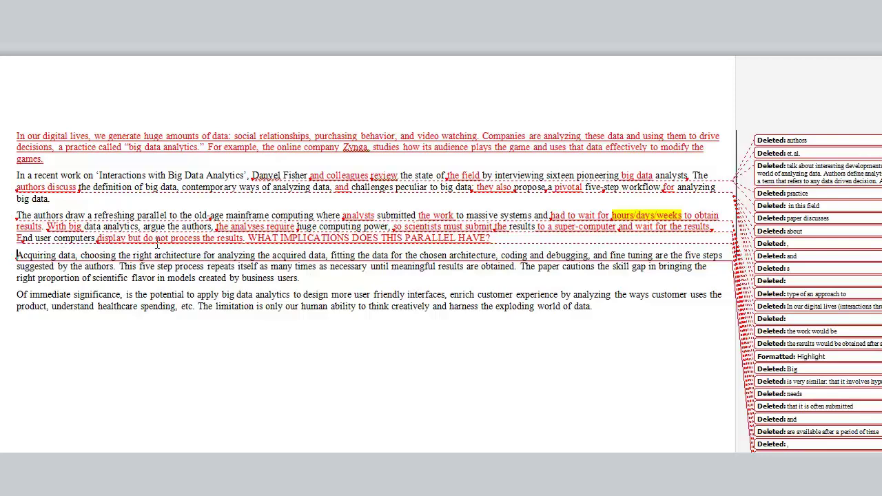
key("ctrl+z")
left_click(174, 256)
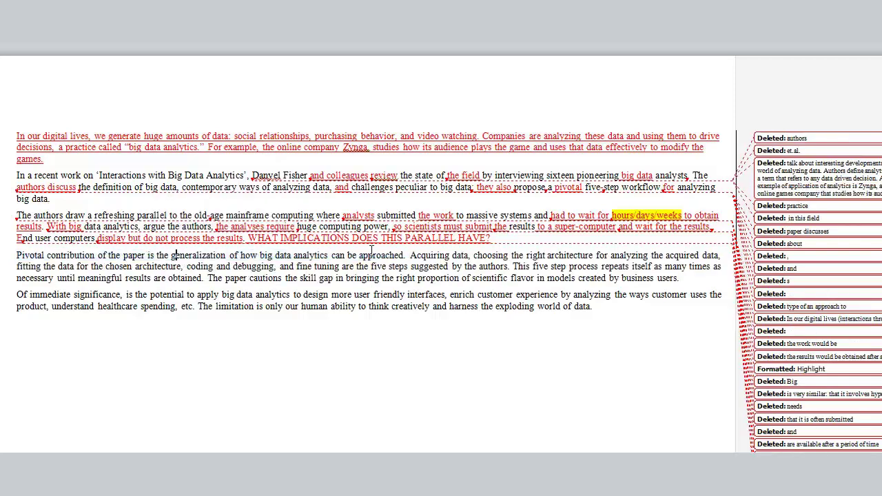
left_click(412, 256, "shift")
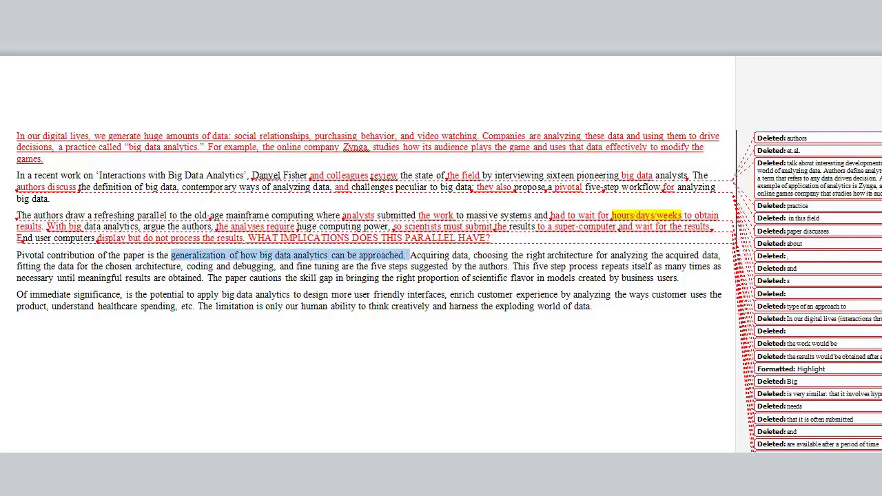
left_click(412, 256, "ctrl")
type("The authors propo")
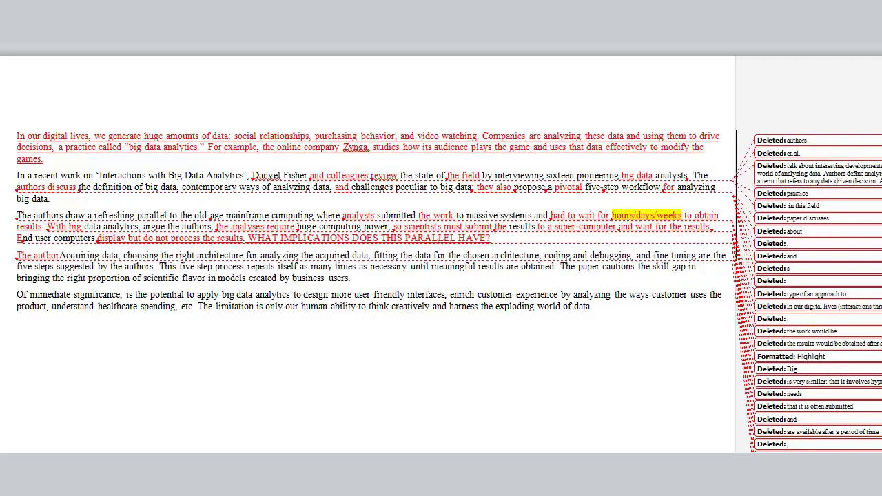
type("se a general, fi")
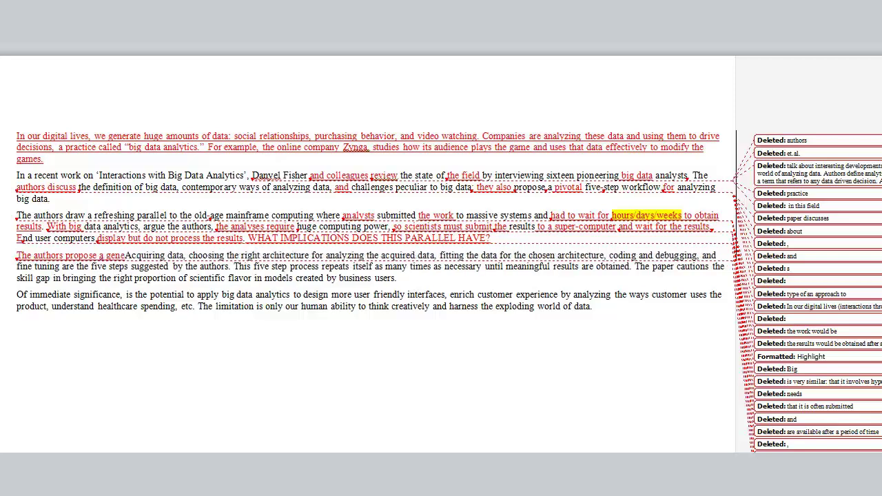
type("ve-step ")
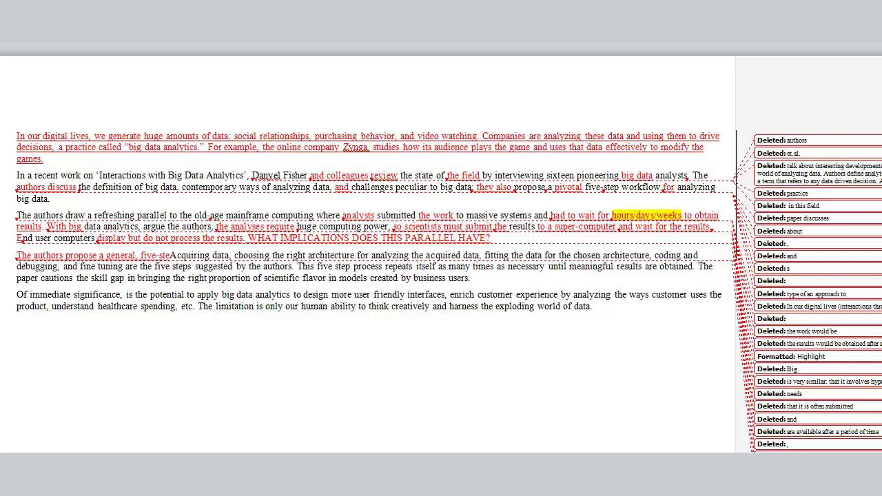
type("approach ")
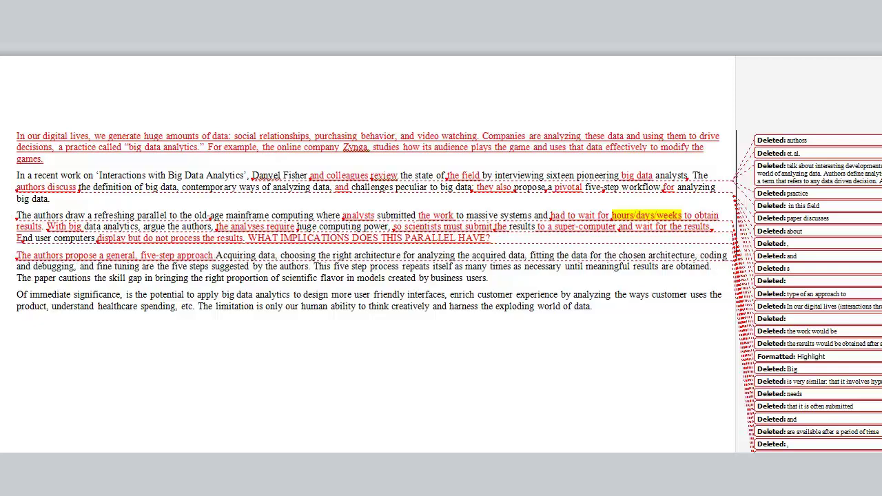
type("fo")
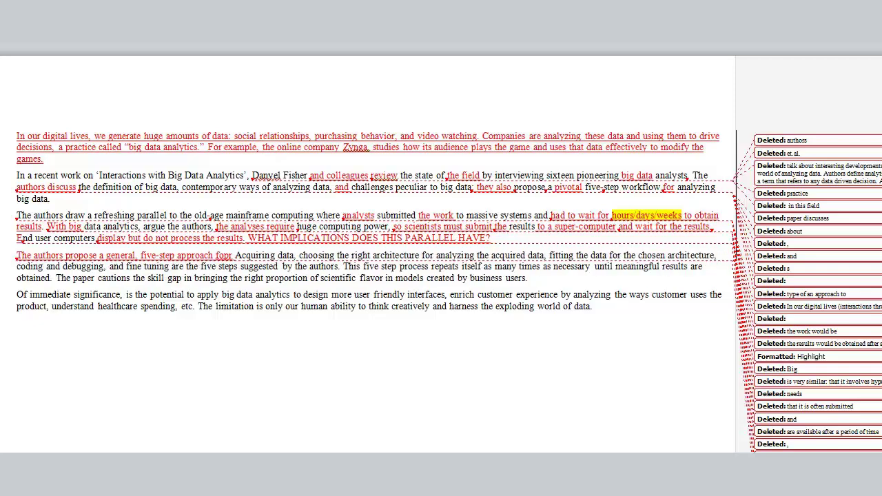
type("r big data ana")
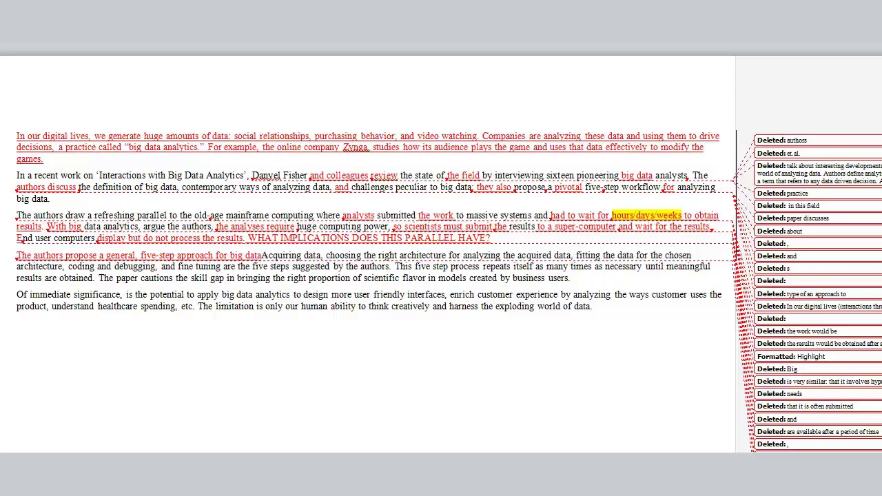
type("lytics:")
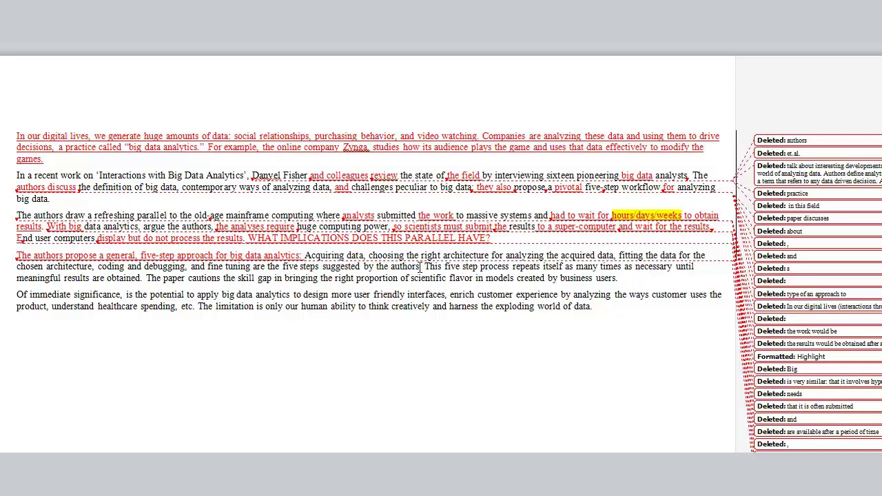
- Delete 'are the five steps suggested by the authors' and lowercase 'acquiring'
left_click_drag(421, 266, 407, 266)
left_click_drag(407, 266, 253, 266)
key("Delete")
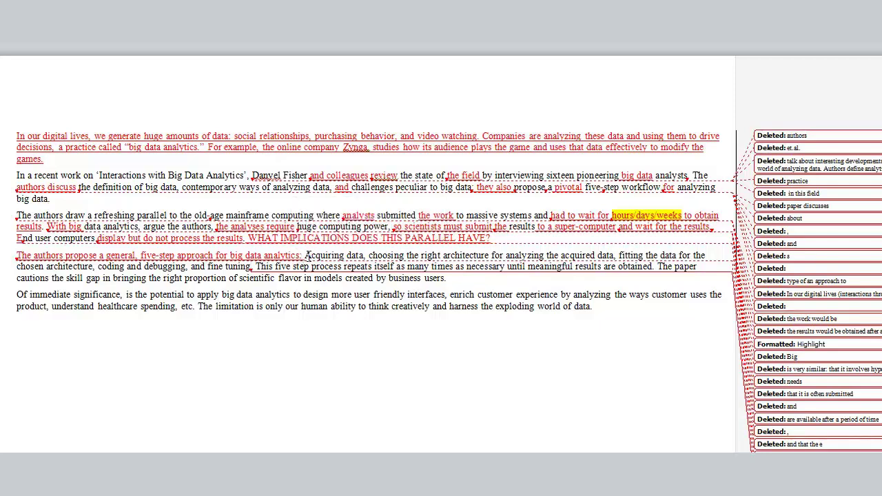
left_click(306, 256)
key("Delete")
type("a")
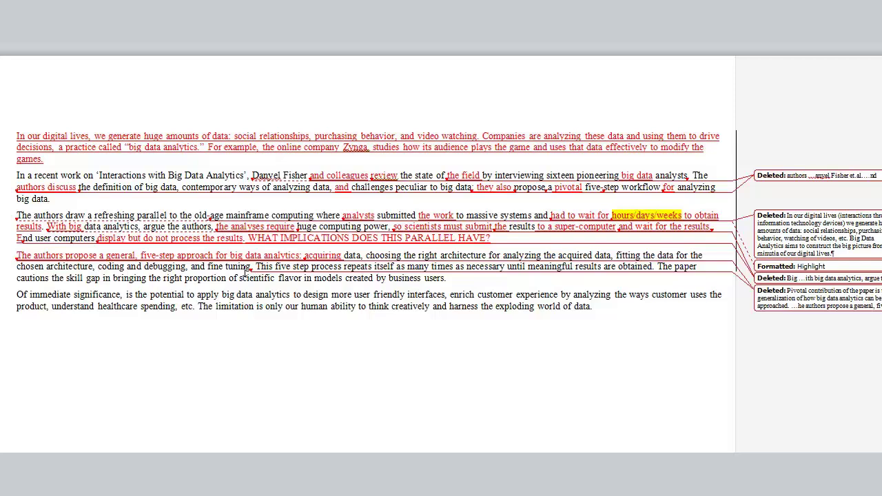
- Change 'repeats itself' to 'is repeated'
left_click(309, 255)
left_click_drag(344, 267, 373, 266)
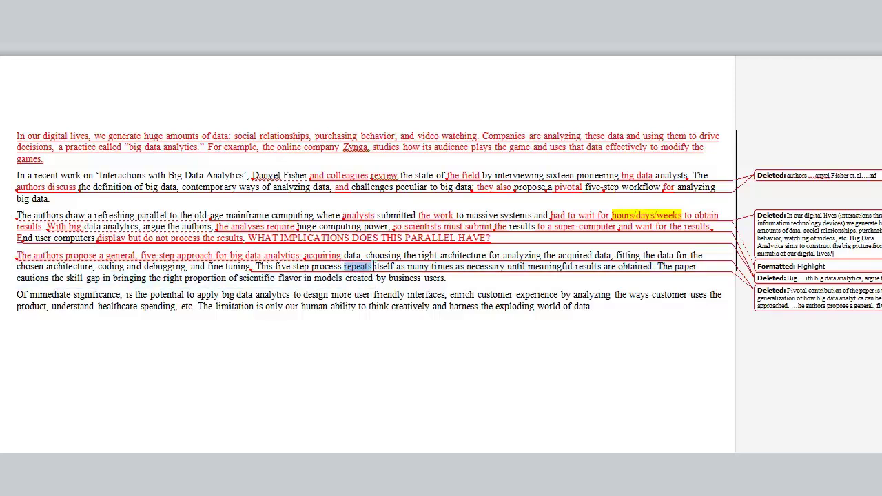
type("is repeated")
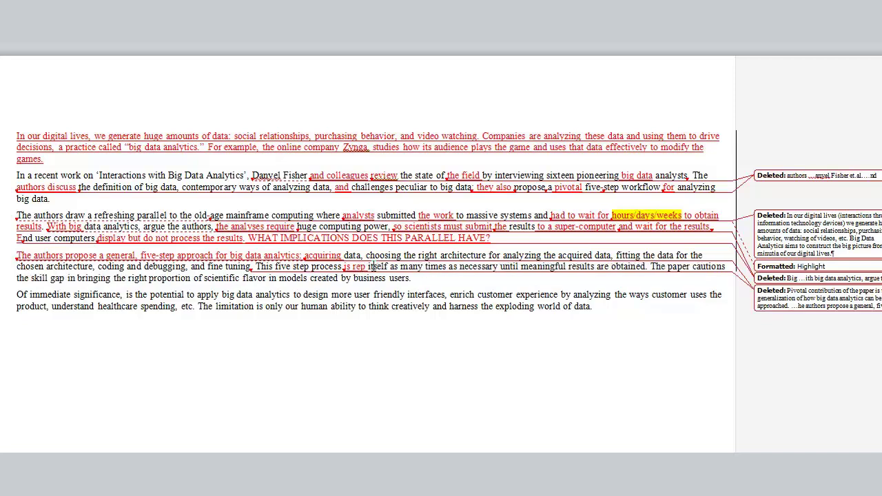
left_click(345, 266)
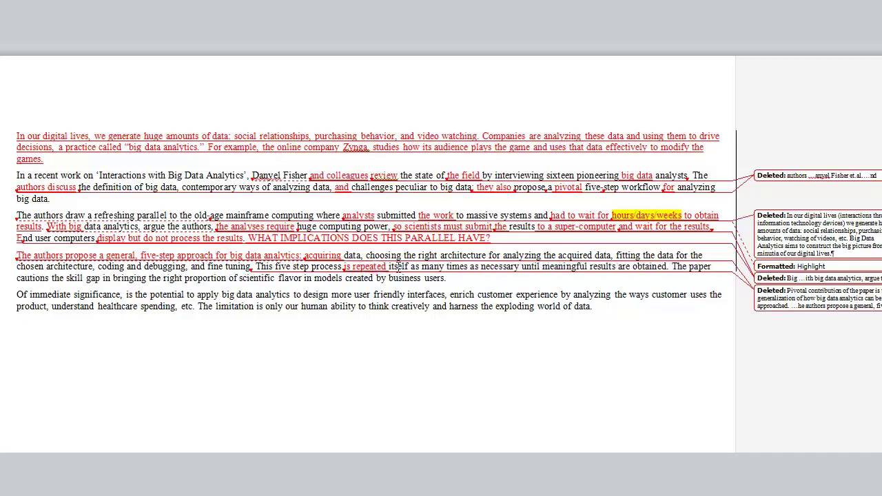
left_click_drag(388, 267, 412, 269)
key("Delete")
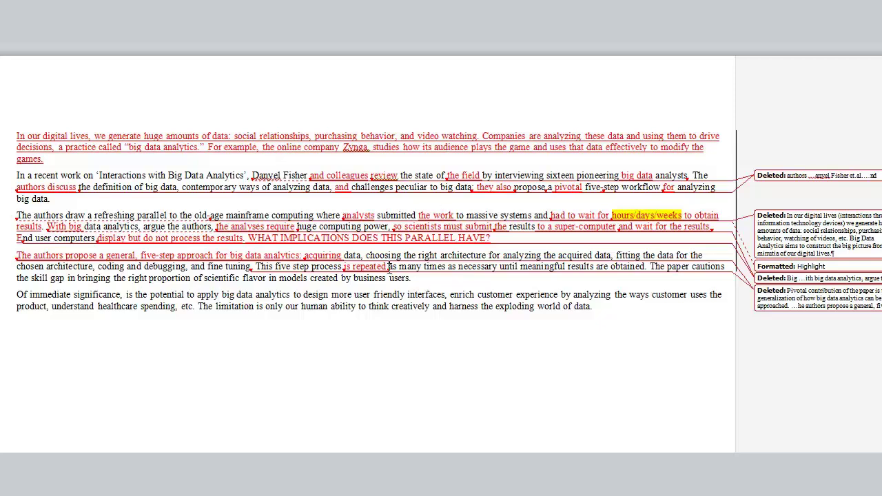
- Replace 'the skill gap … created by' with 'that many' business users 'currently lack many of the skills to perform this workflow'
left_click_drag(412, 278, 16, 278)
left_click_drag(16, 277, 350, 277)
type("that many")
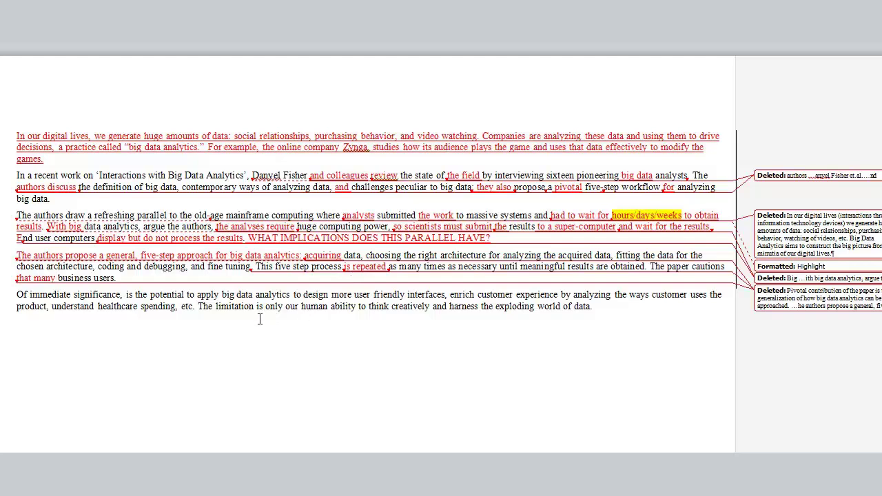
left_click(113, 279)
type("currently lack many")
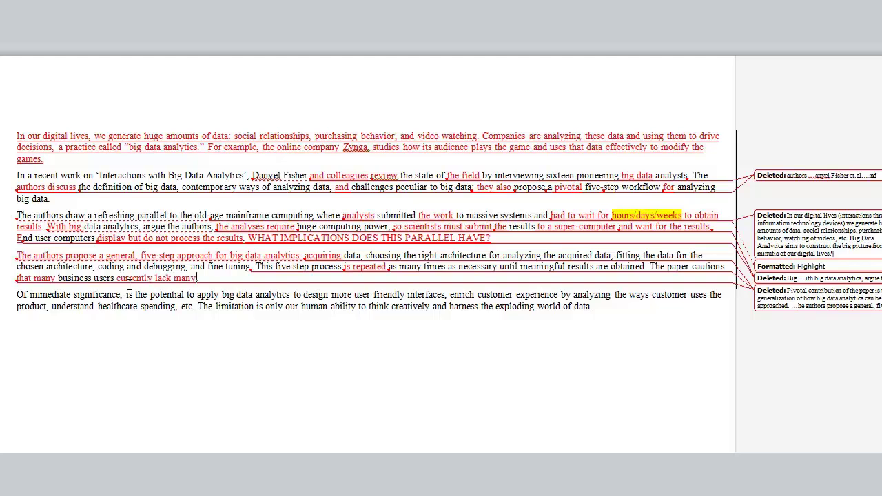
type(" of the skills to perform this workflow.")
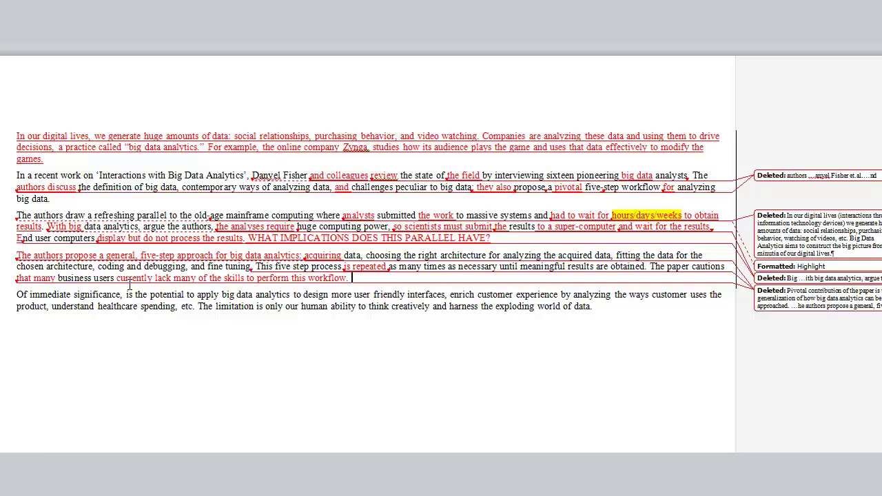
- Add the sentence 'They propose XX to address this skill gap.' and highlight it yellow
type("They propose XX to add")
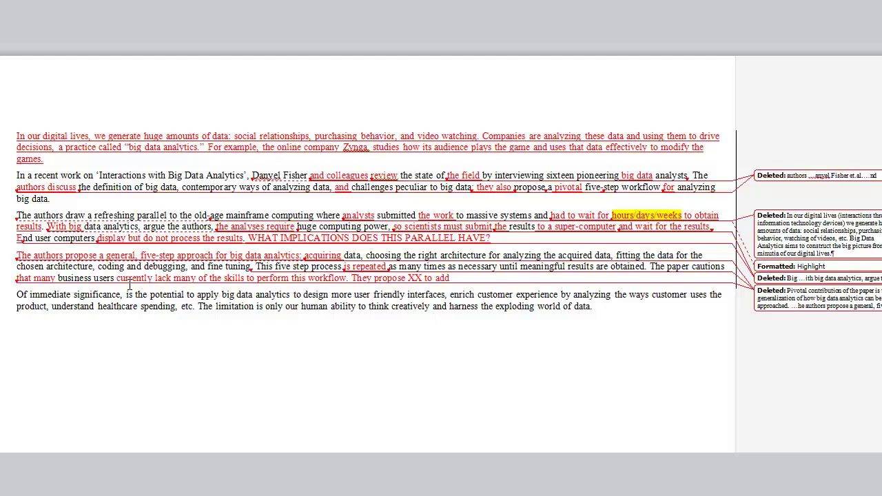
type("ress this skill h")
type("ap.")
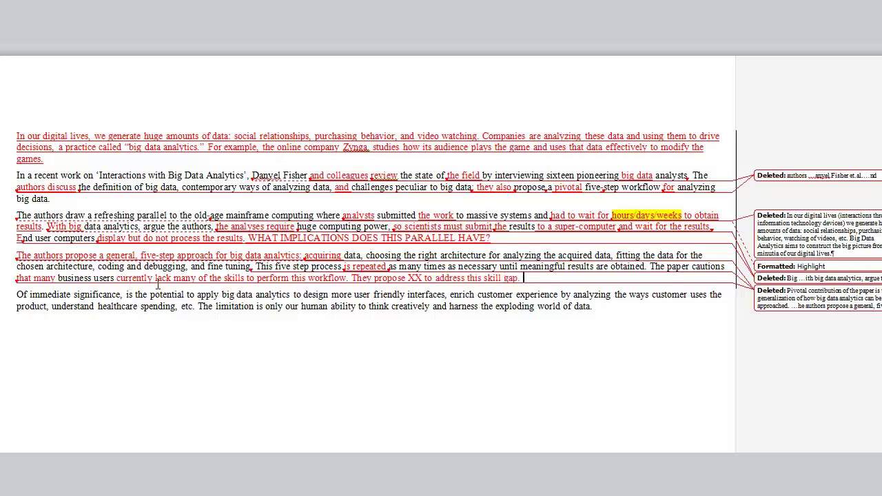
left_click_drag(520, 277, 366, 278)
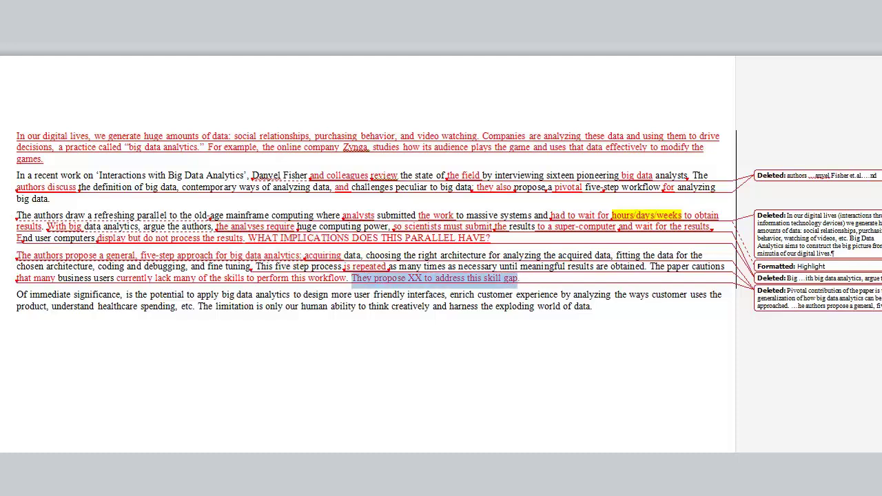
key("ctrl+alt+h")
scroll(356, 260, "down", 2)
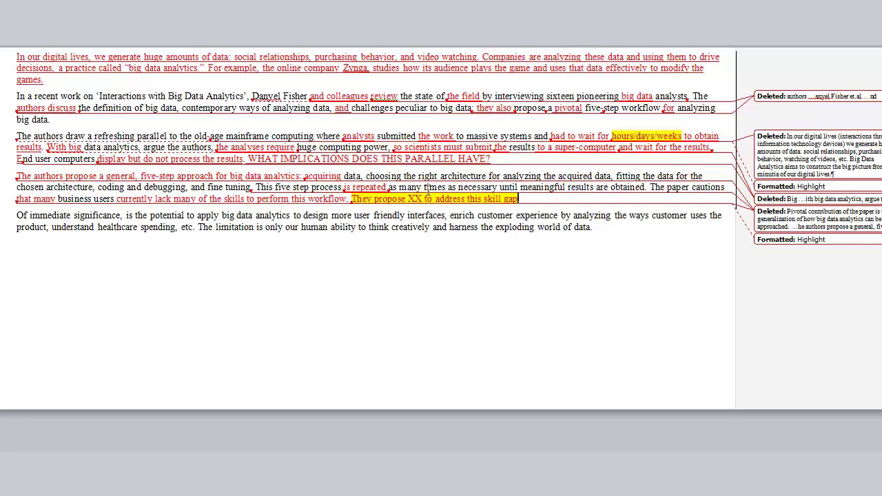
type(".")
left_click_drag(88, 105, 472, 108)
key("ctrl+c")
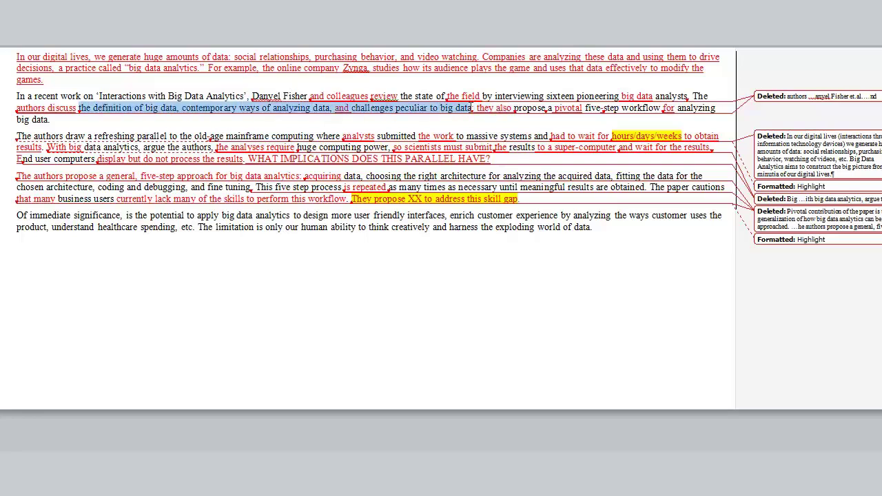
left_click(504, 161)
key("Return")
key("Return")
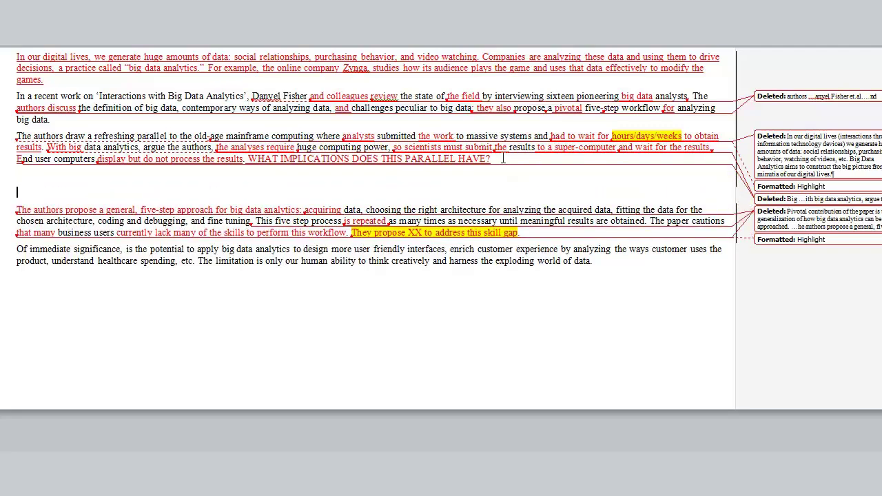
type("ADD MORE ABO")
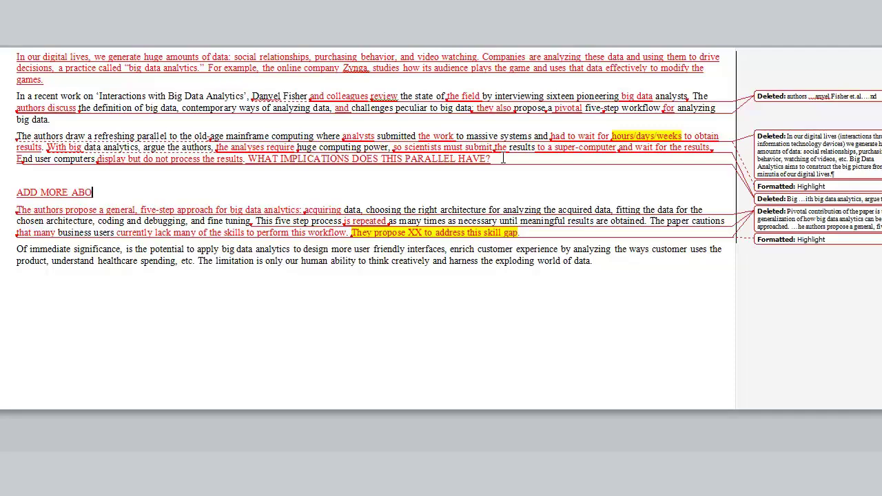
type("UT:")
key("ctrl+v")
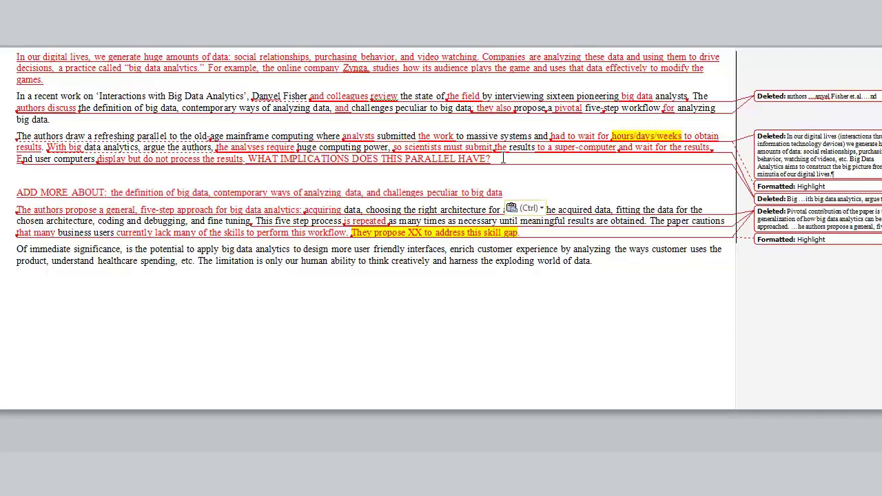
left_click(114, 176)
type("\"")
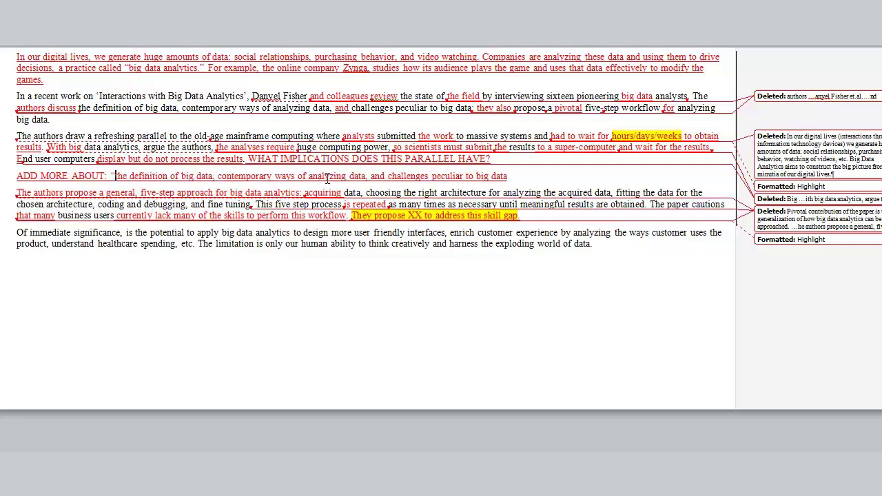
left_click(509, 176)
mouse_move(14, 176)
left_mouse_down()
mouse_move(521, 180)
mouse_move(16, 178)
left_mouse_up()
left_click(173, 204)
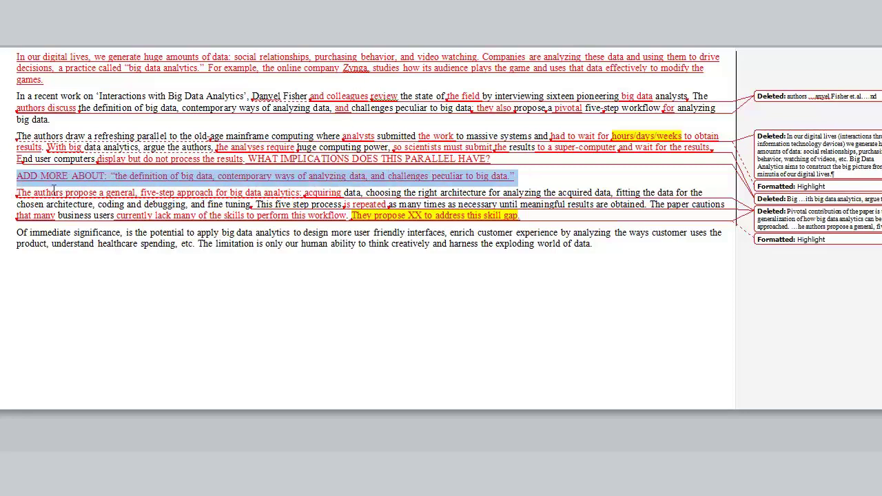
left_click(22, 262)
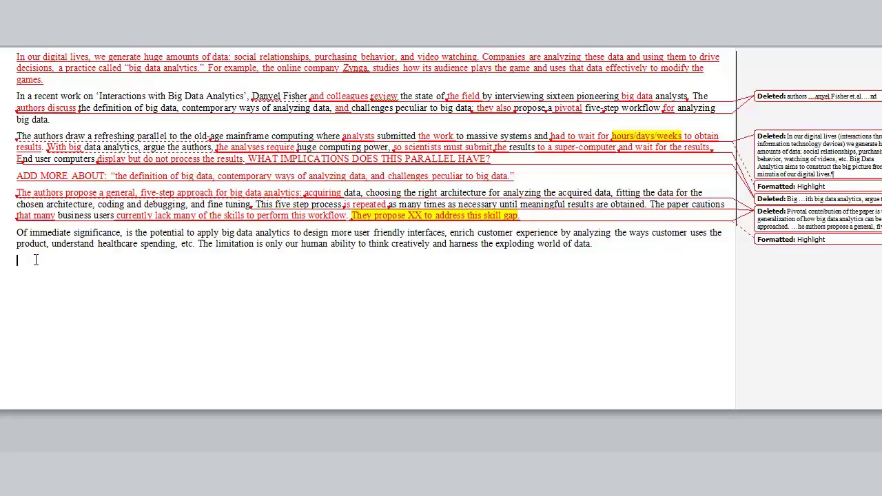
- Rewrite the last paragraph's opening as 'The potential of big data analytics is vast; for example, companies can design'
left_click(19, 232)
left_click_drag(16, 232, 146, 234)
type("The")
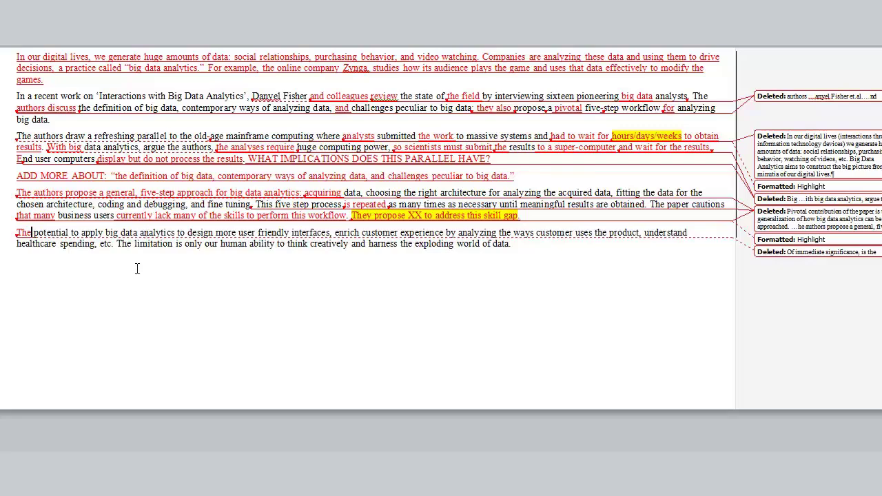
left_click_drag(71, 232, 106, 234)
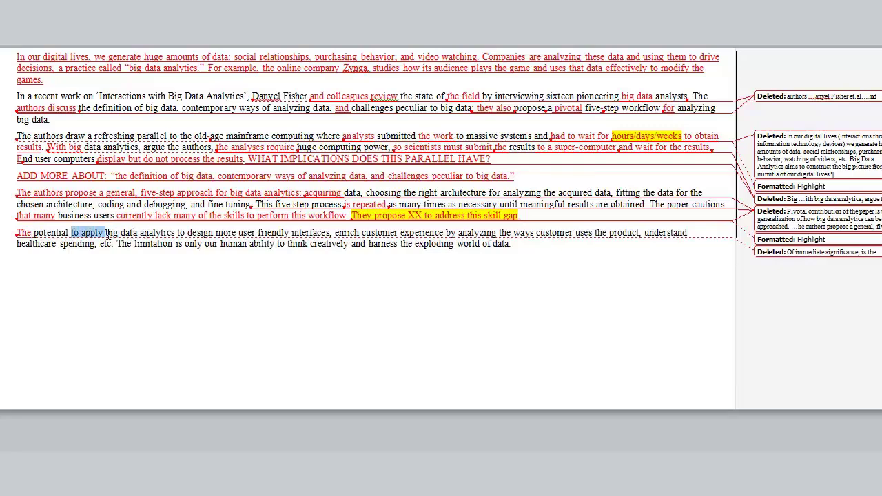
type("of")
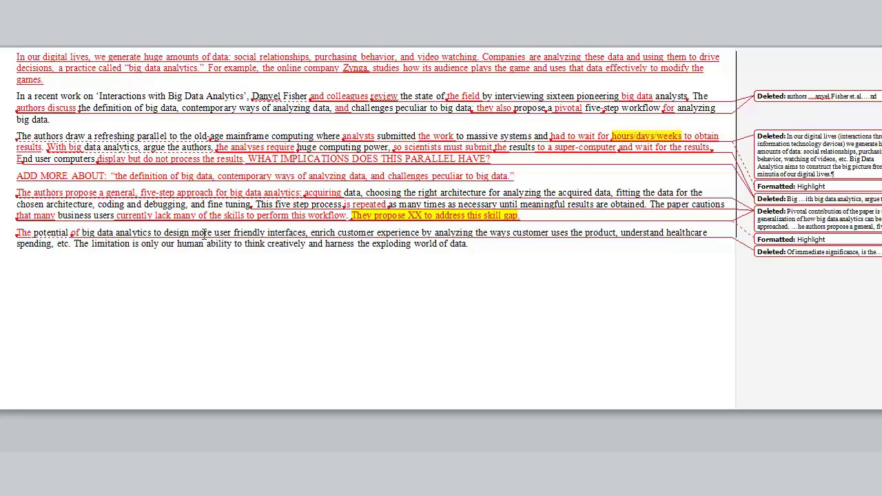
left_click(153, 234)
type("is v")
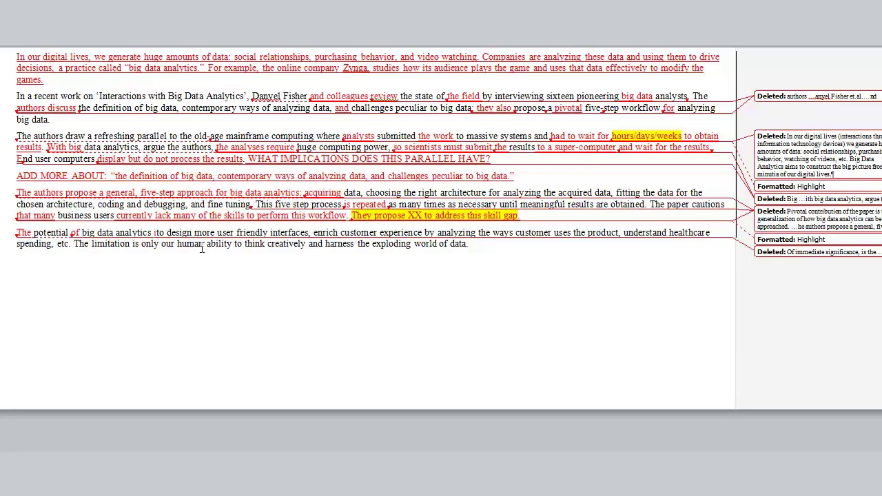
type("ast")
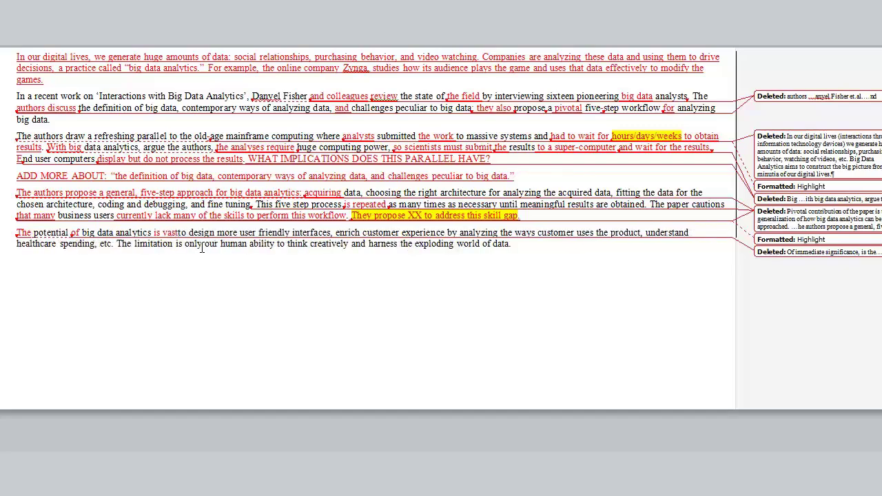
type("; ")
type("for example, comp")
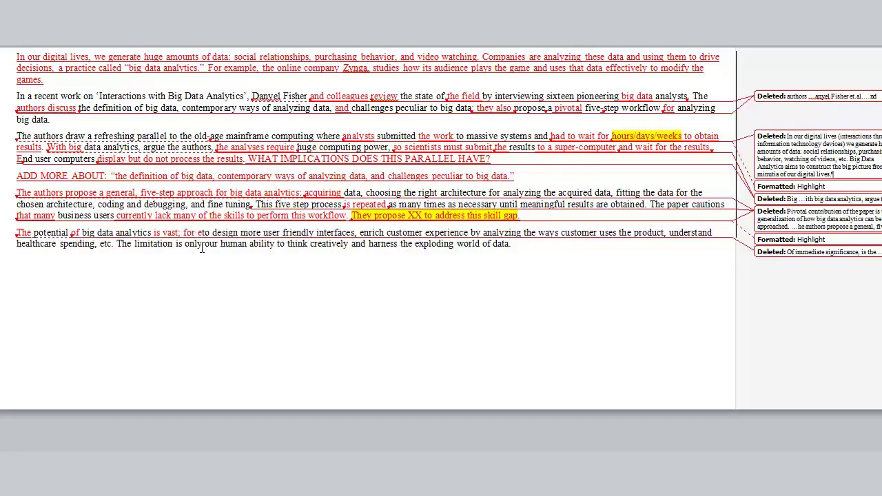
type("anies can")
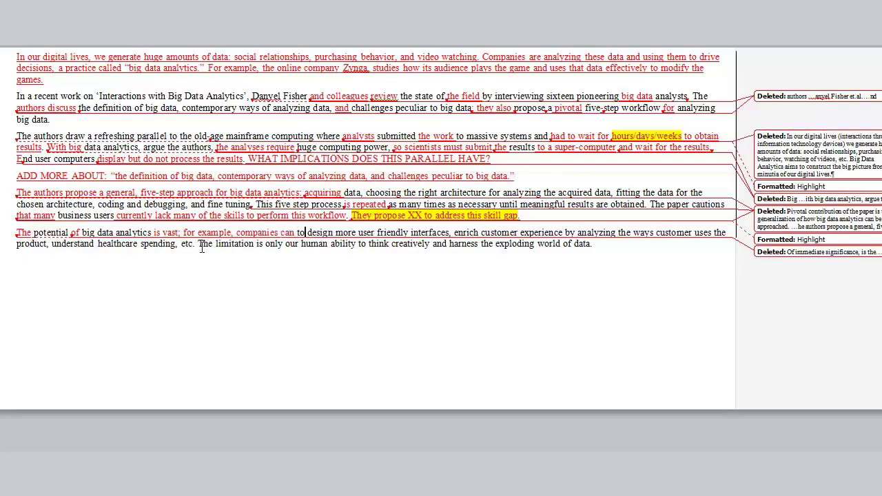
key("Delete")
key("Delete")
key("Delete")
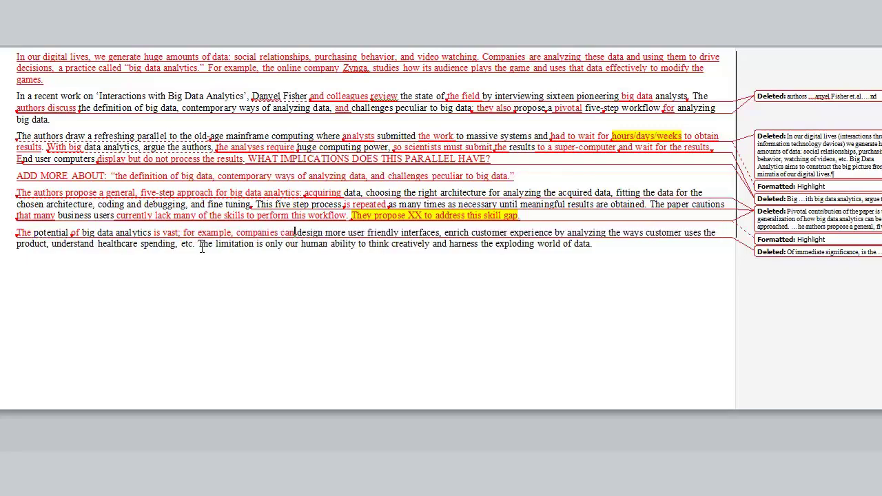
- Hyphenate 'user-friendly', change to 'customers use' and insert 'and'
left_click(367, 234)
type("-")
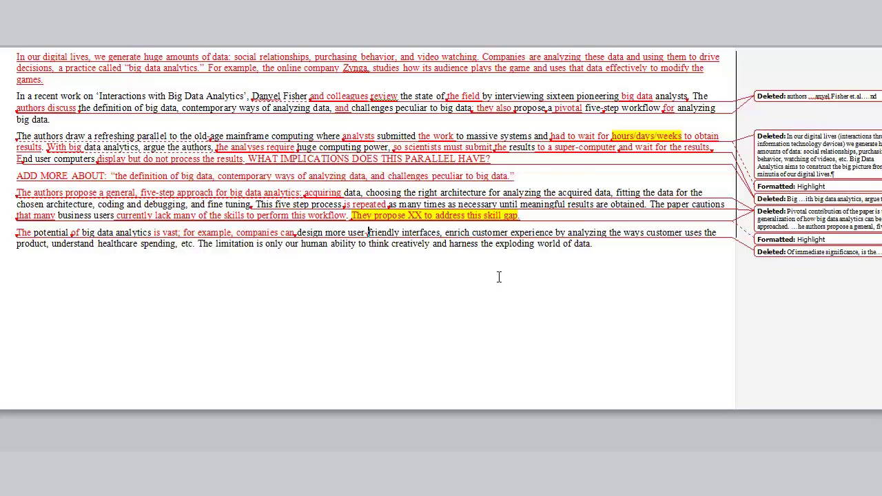
left_click(683, 232)
type("s")
left_click(705, 232)
key("BackSpace")
type("and")
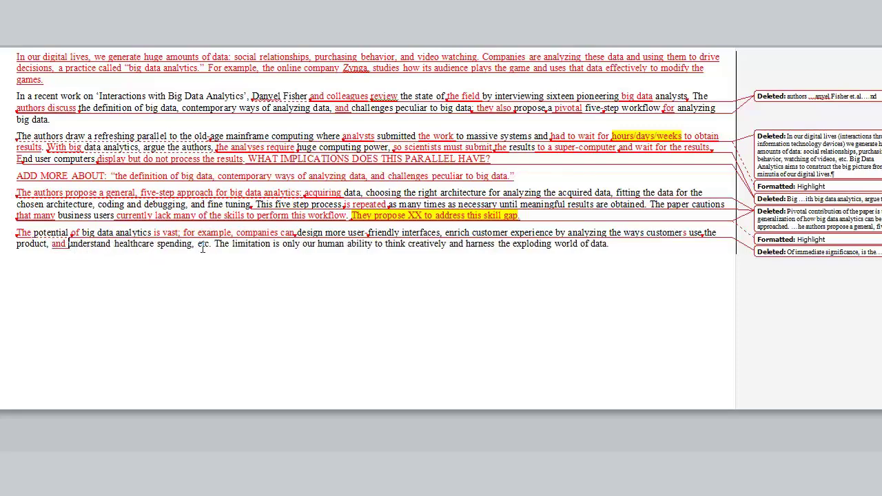
- Replace 'etc' after 'spending' with a comma
left_click(192, 245)
type(",")
double_click(204, 244)
key("Delete")
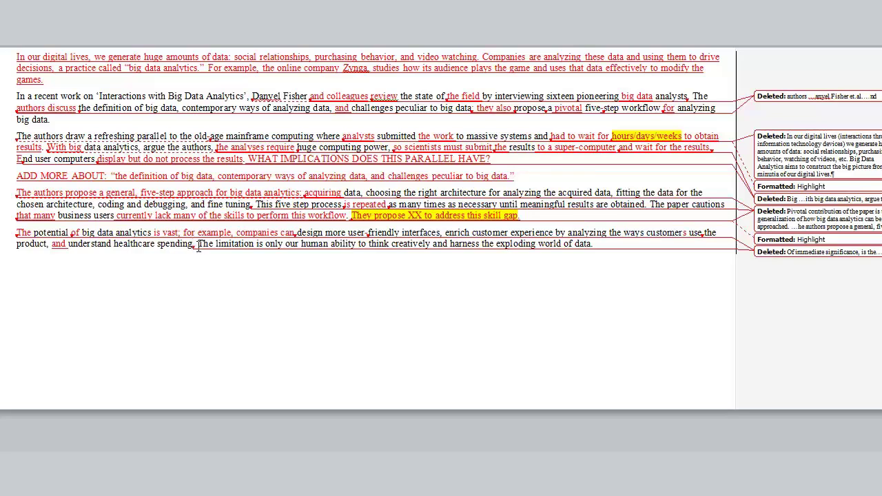
- Move 'harness the exploding world of data' to open the sentence as 'In harnessing…'
left_click_drag(198, 247, 203, 247)
type("In tarne")
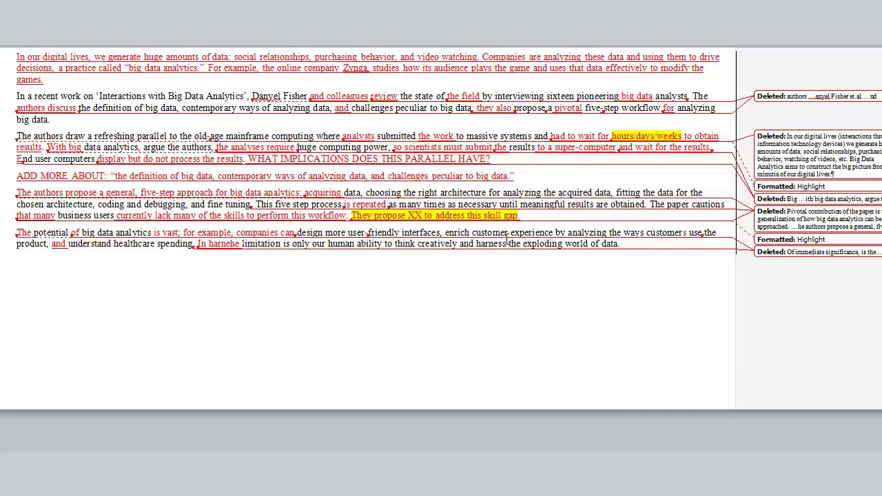
left_click_drag(476, 244, 620, 249)
key("ctrl+c")
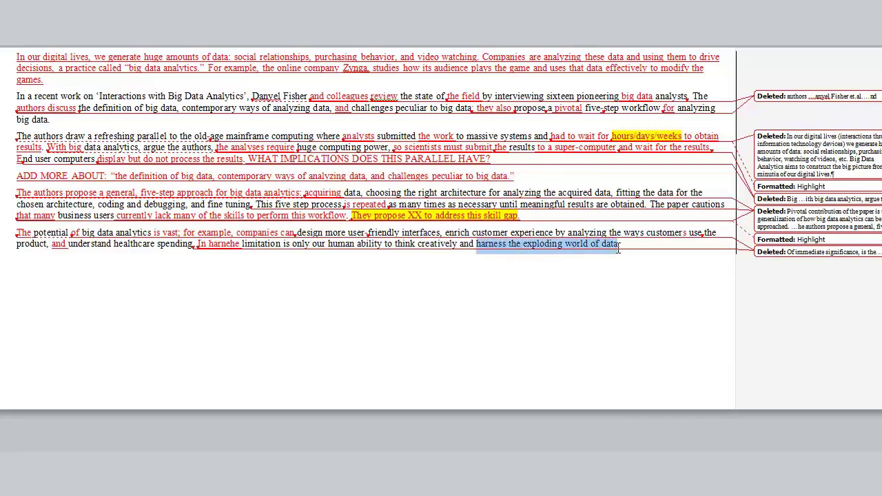
key("Delete")
double_click(219, 244)
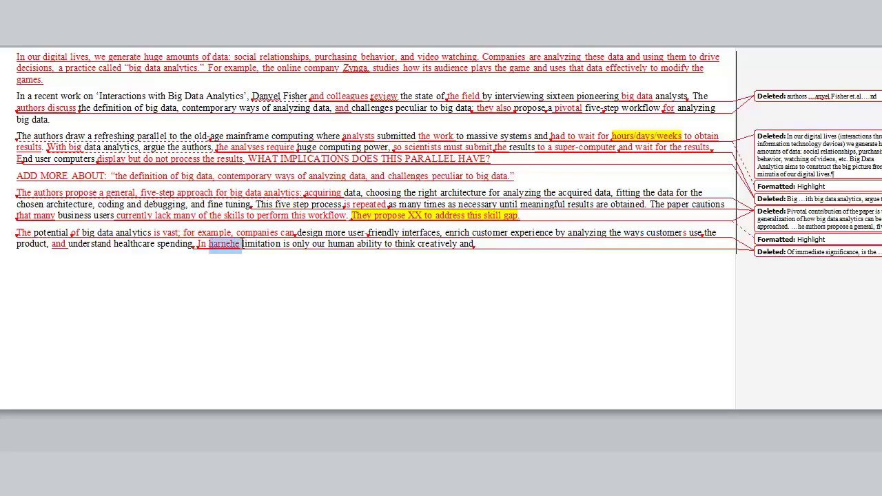
key("ctrl+v")
left_click(238, 245)
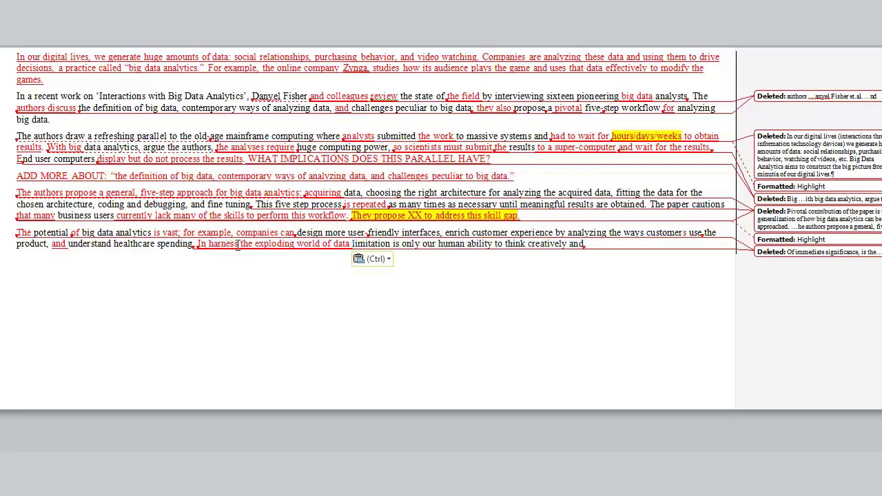
type("ing")
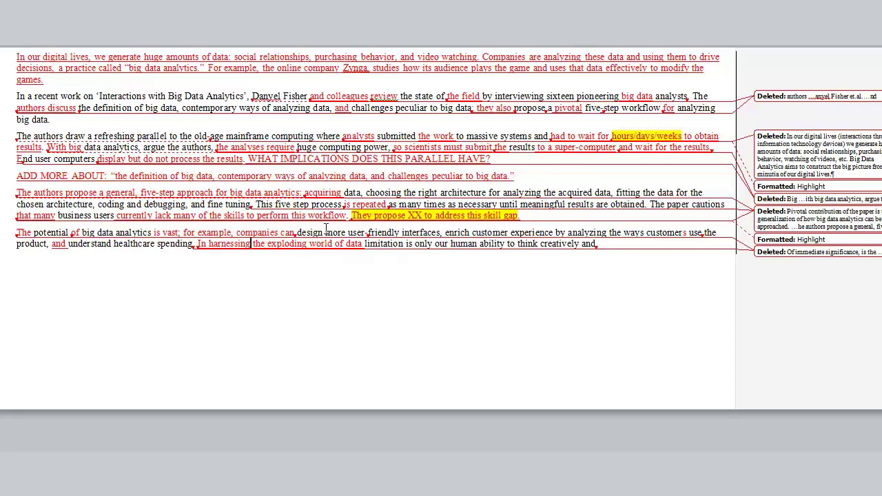
- Add 'we are constrained only by the limits of', removing 'limitation is only' and the trailing 'and'
left_click(361, 244)
type(".")
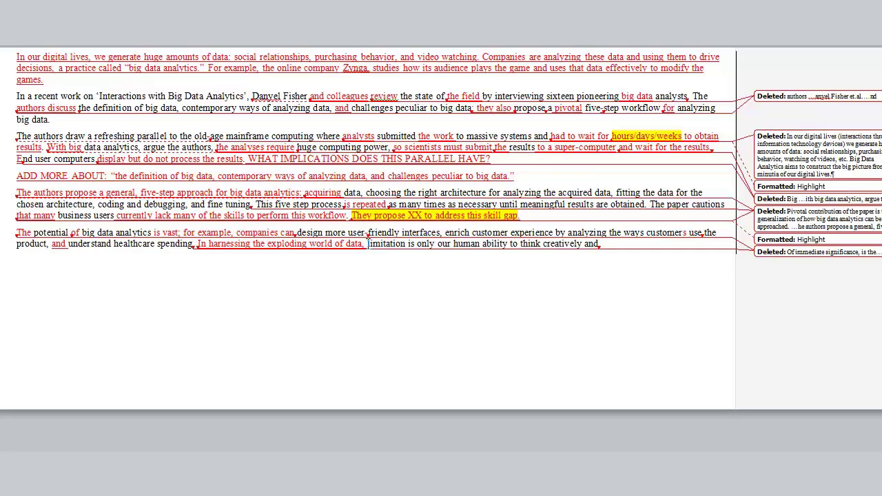
type("we are cnop")
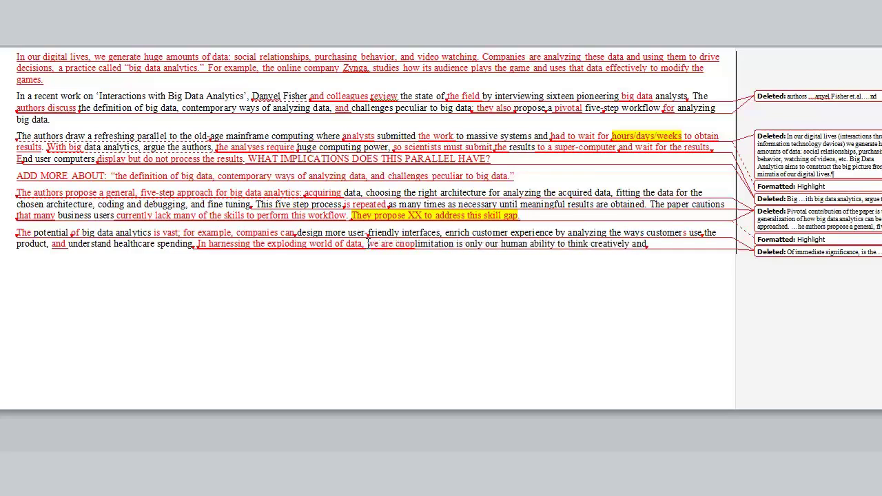
key("BackSpace")
key("BackSpace")
key("BackSpace")
type("onstraine")
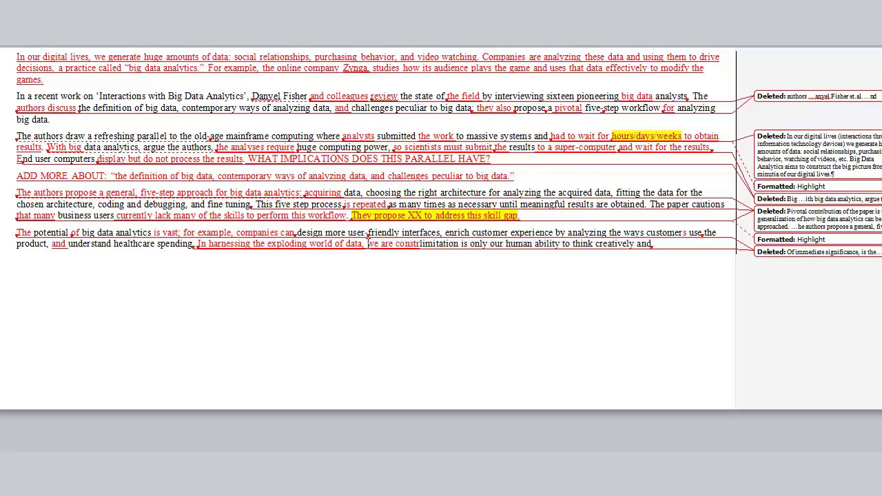
type("d ")
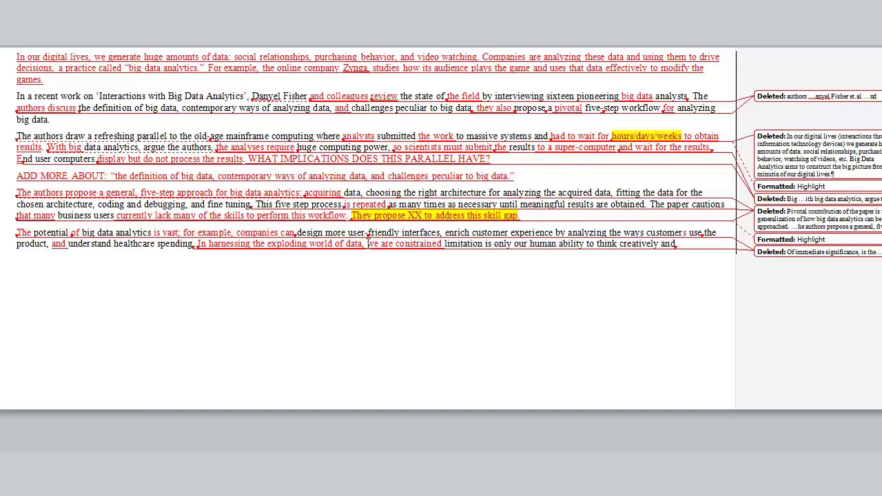
type("only by the li")
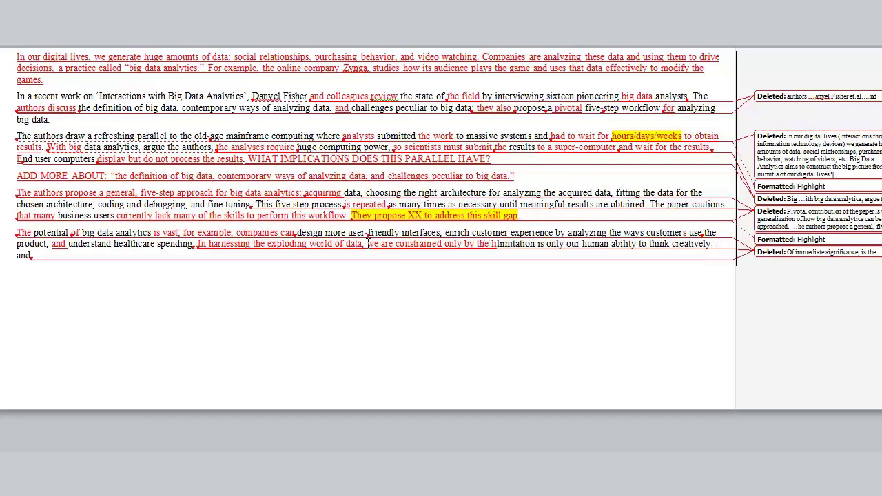
type("mits")
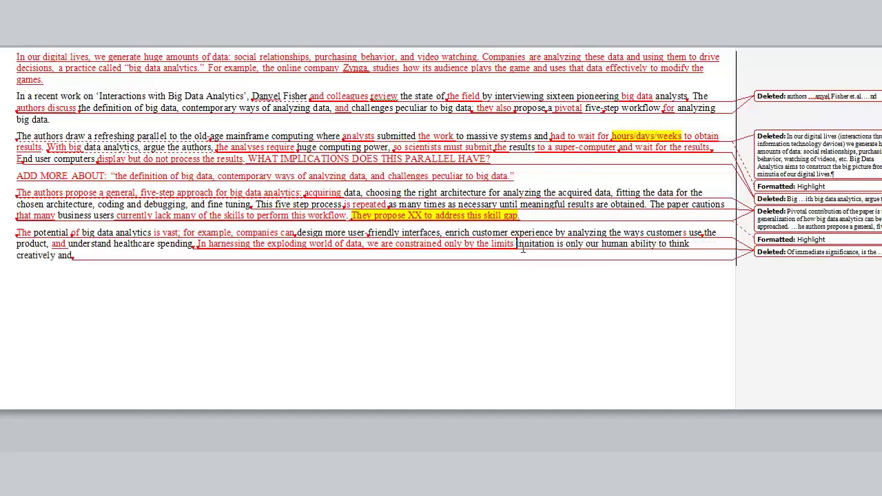
left_click_drag(517, 245, 587, 245)
type("of")
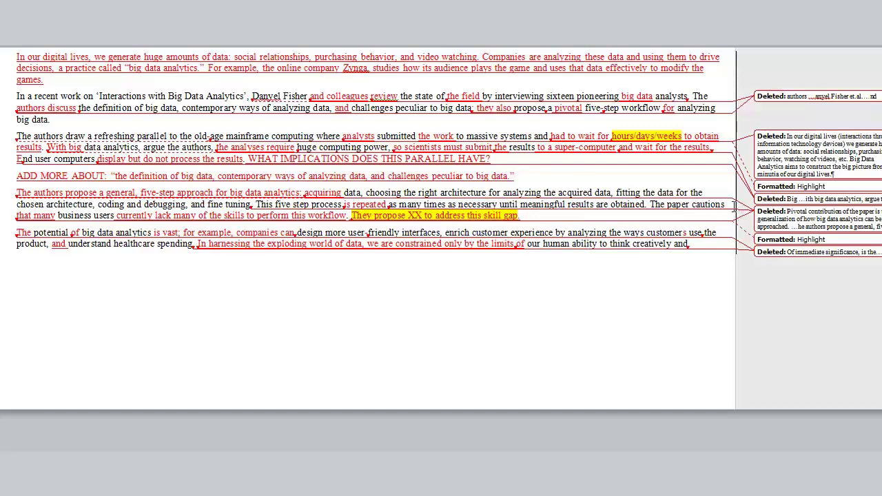
left_click_drag(674, 245, 686, 244)
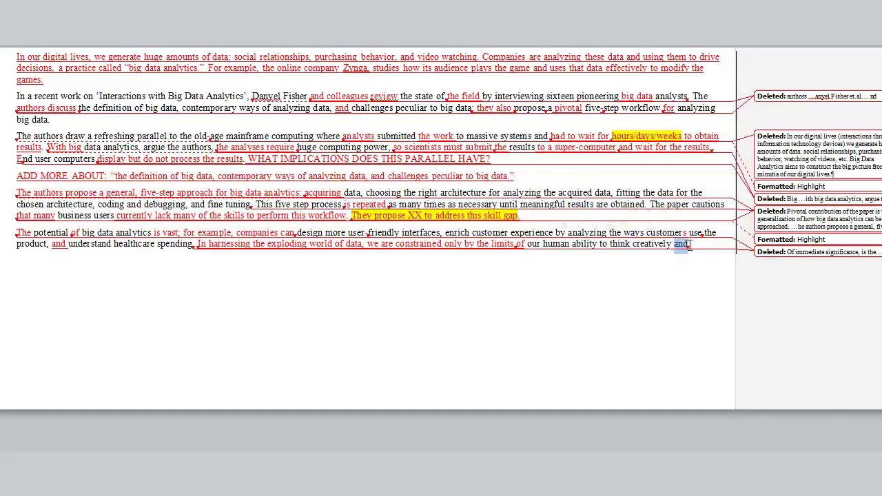
key("Delete")
left_click(556, 306)
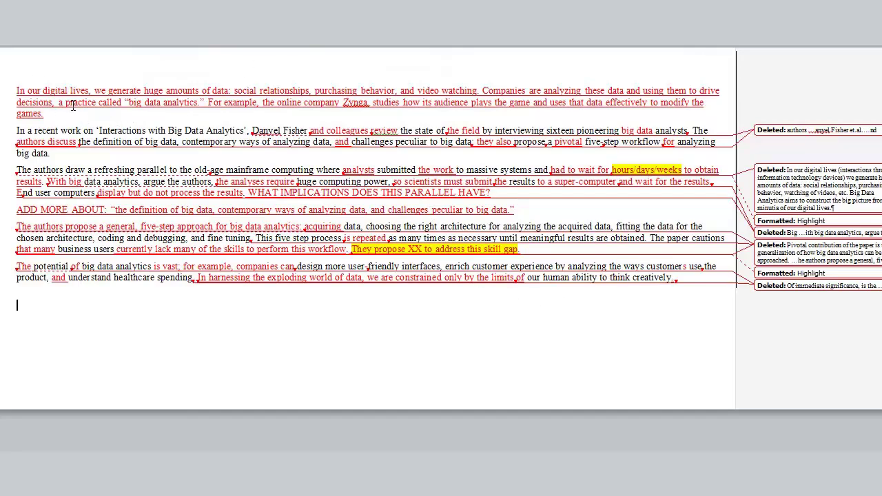
mouse_move(72, 105)
left_click_drag(78, 141, 428, 142)
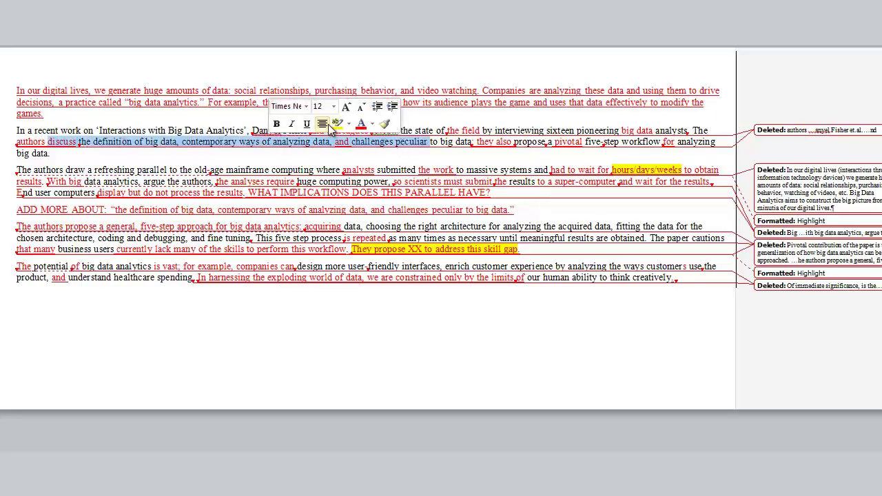
left_click(286, 158)
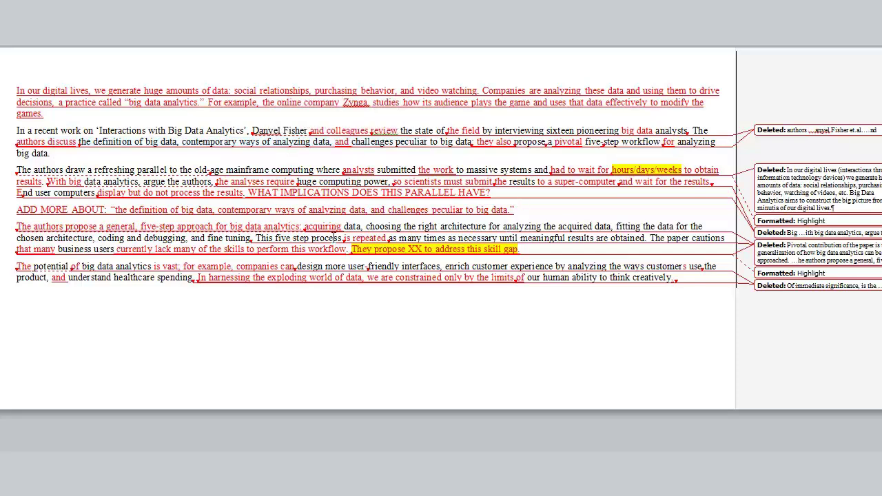
left_click_drag(526, 250, 354, 251)
left_click(555, 249)
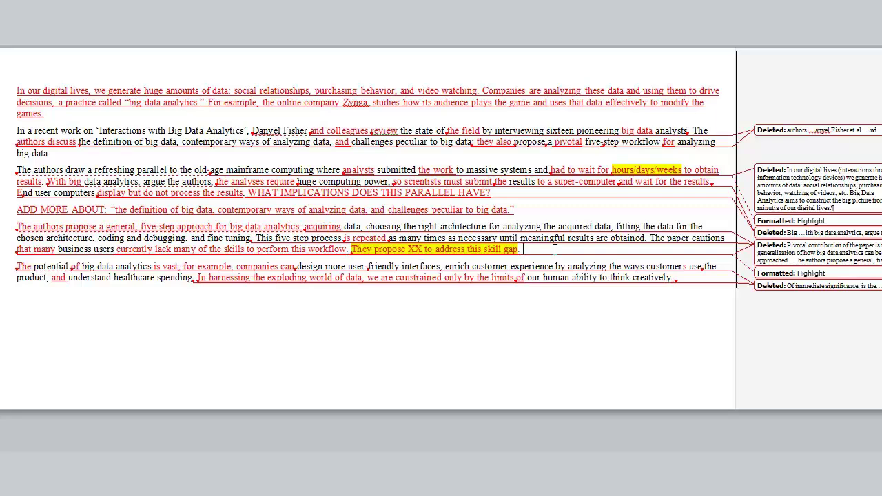